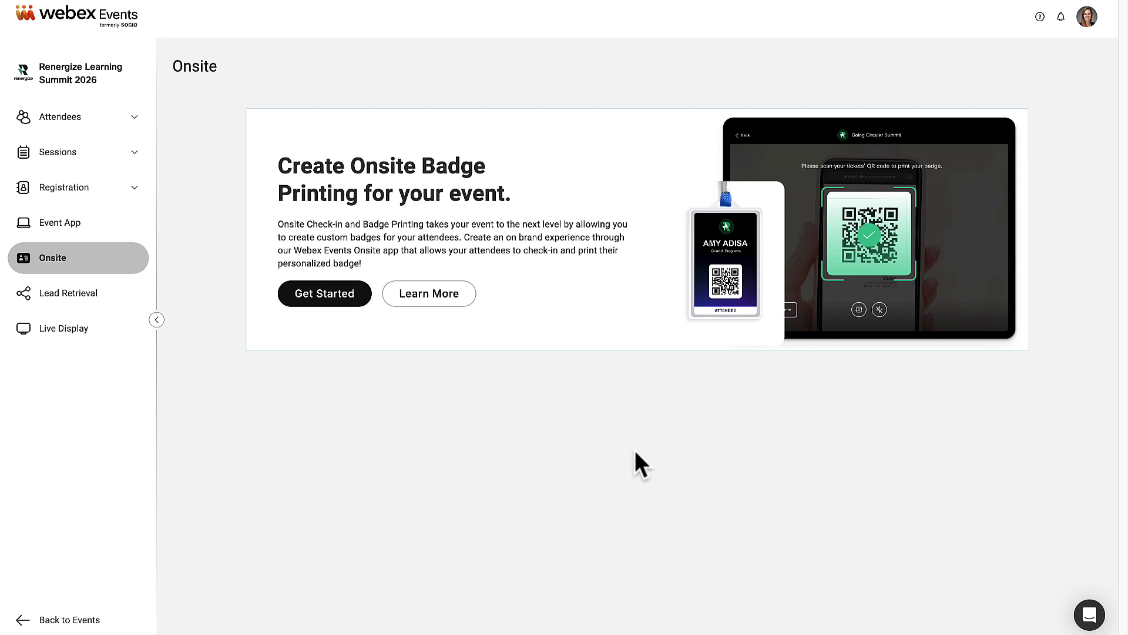
Start the onsite app setup and review the title and check-in subtitle. Preview the check-in screen in landscape and portrait, then save the Basics
click(345, 302)
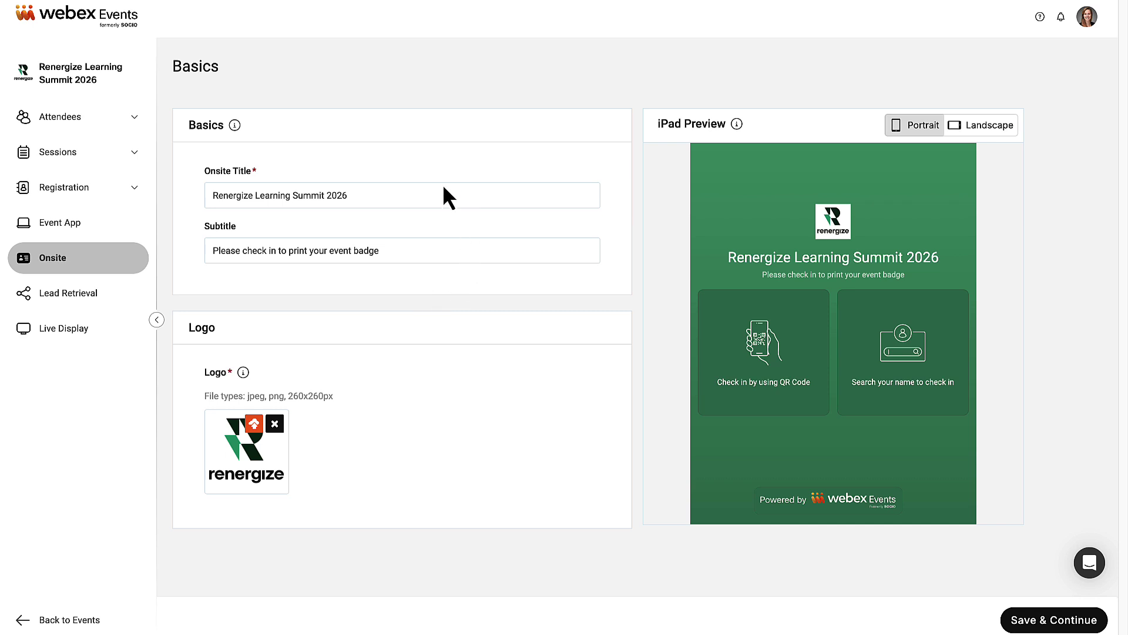
click(388, 204)
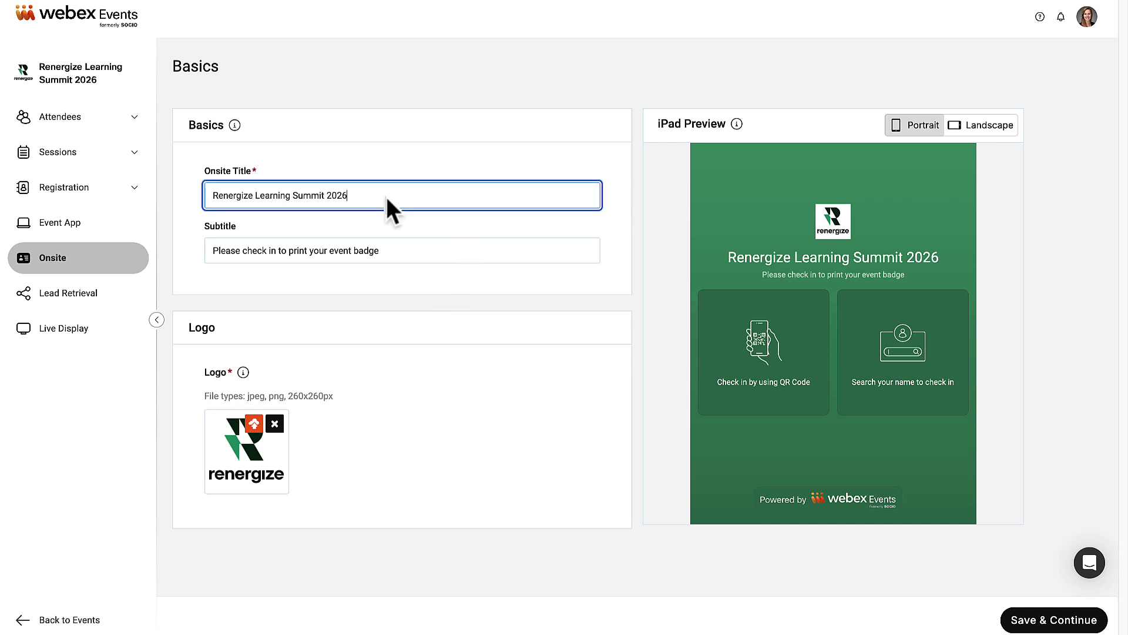
click(402, 254)
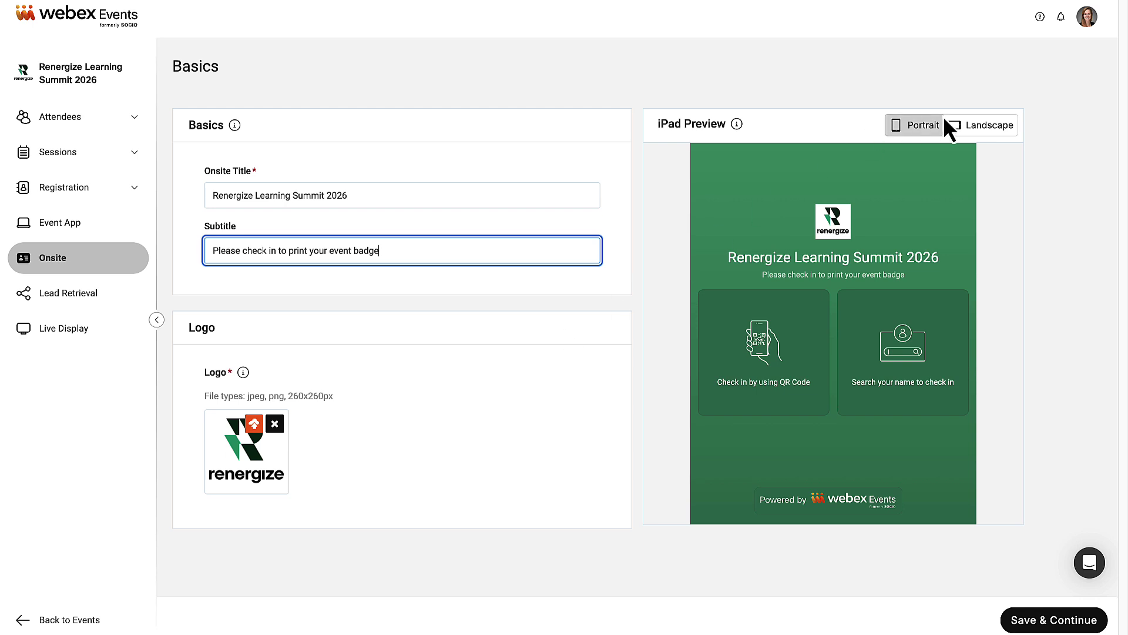
click(972, 125)
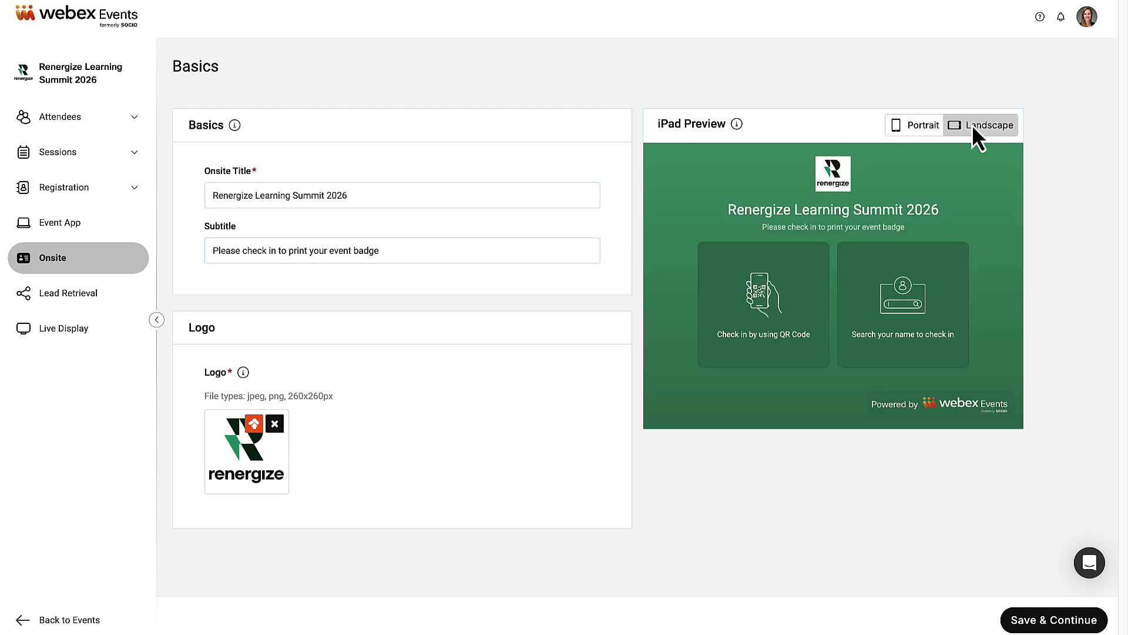
click(920, 125)
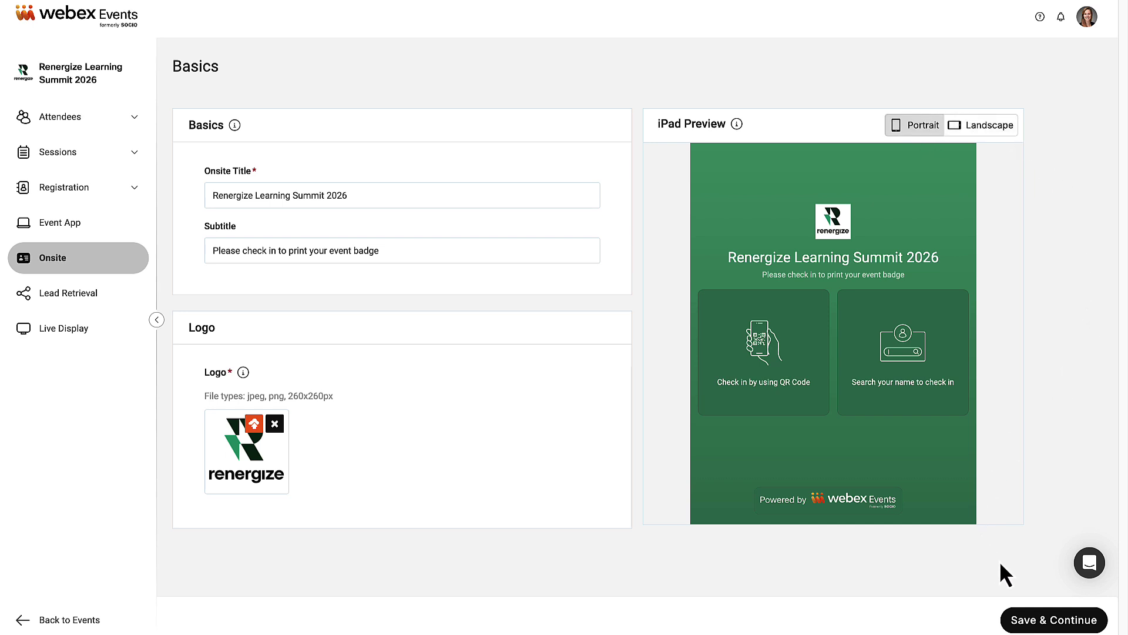
click(1053, 619)
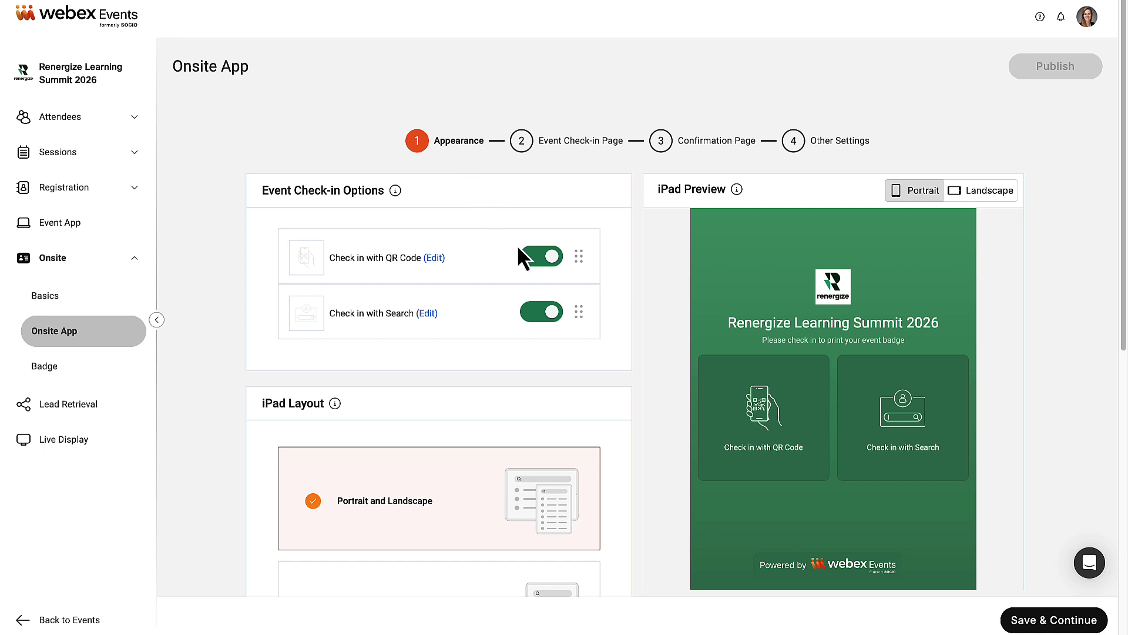
Toggle the QR Code and name Search check-in options off and back on, leaving both enabled
click(528, 259)
click(548, 259)
click(539, 317)
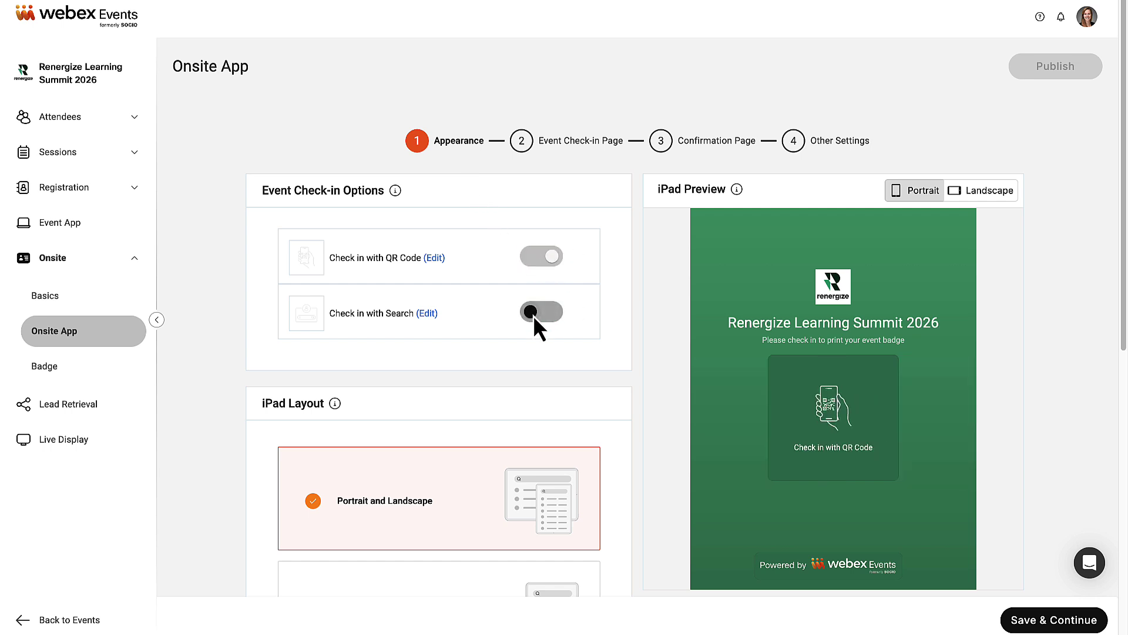
click(534, 316)
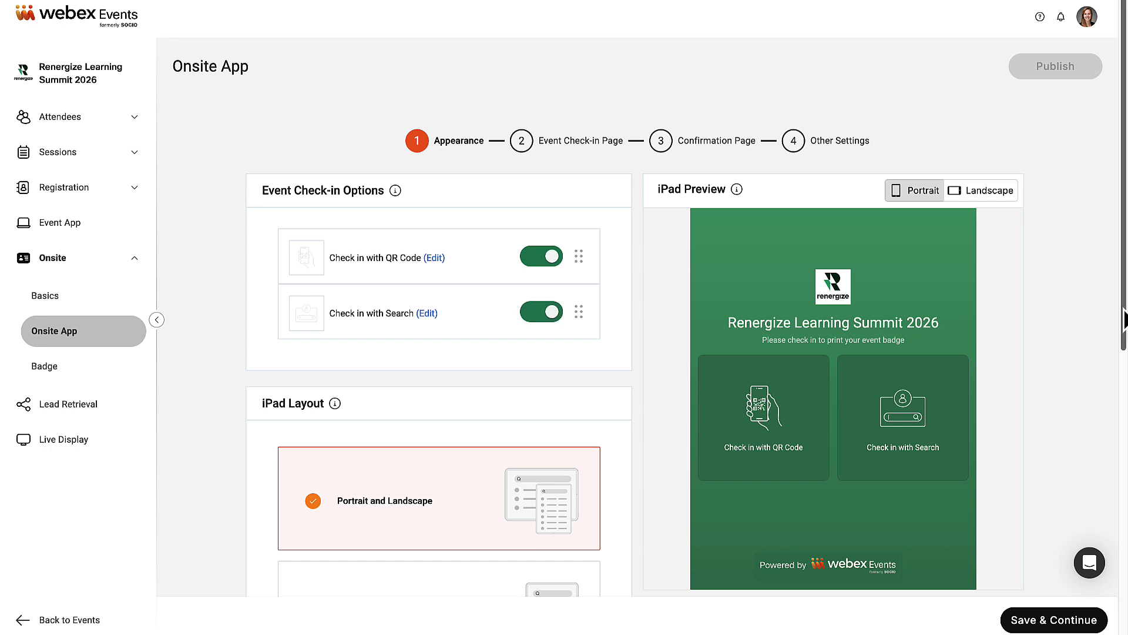
drag(1124, 321, 1124, 557)
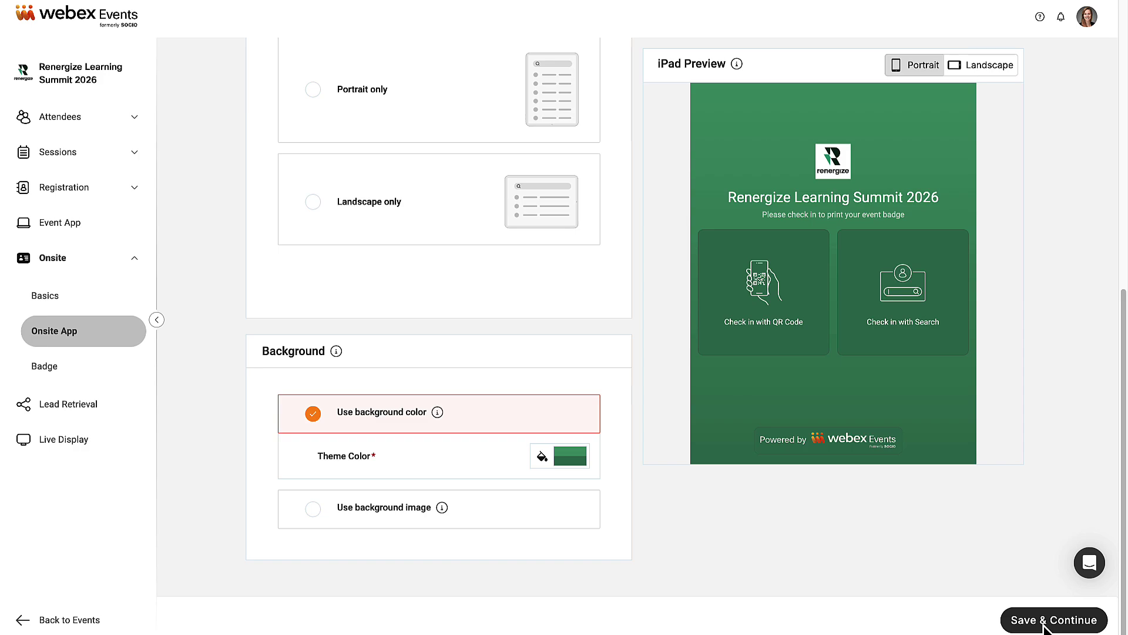
Save the appearance settings and try Fast Track check-in, leaving it off
click(1045, 628)
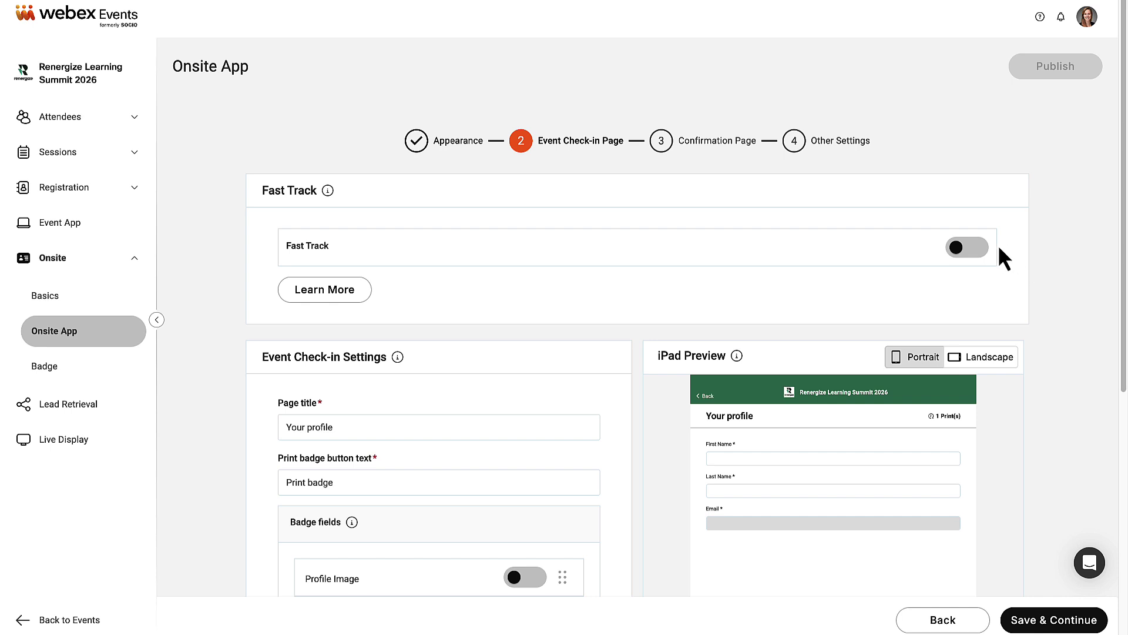
click(977, 251)
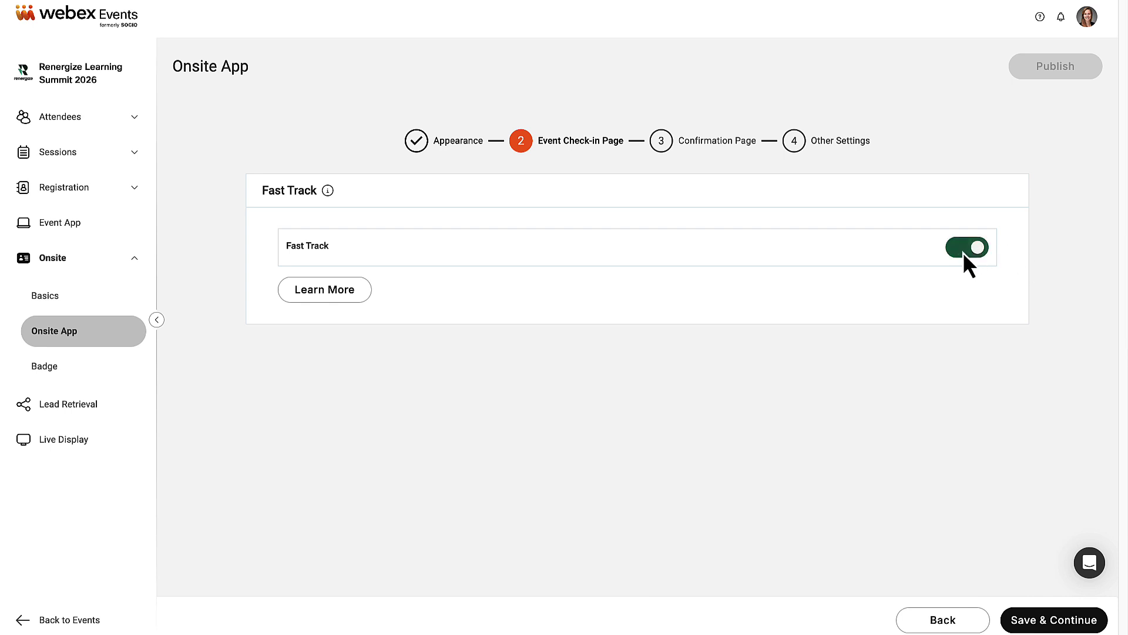
click(964, 252)
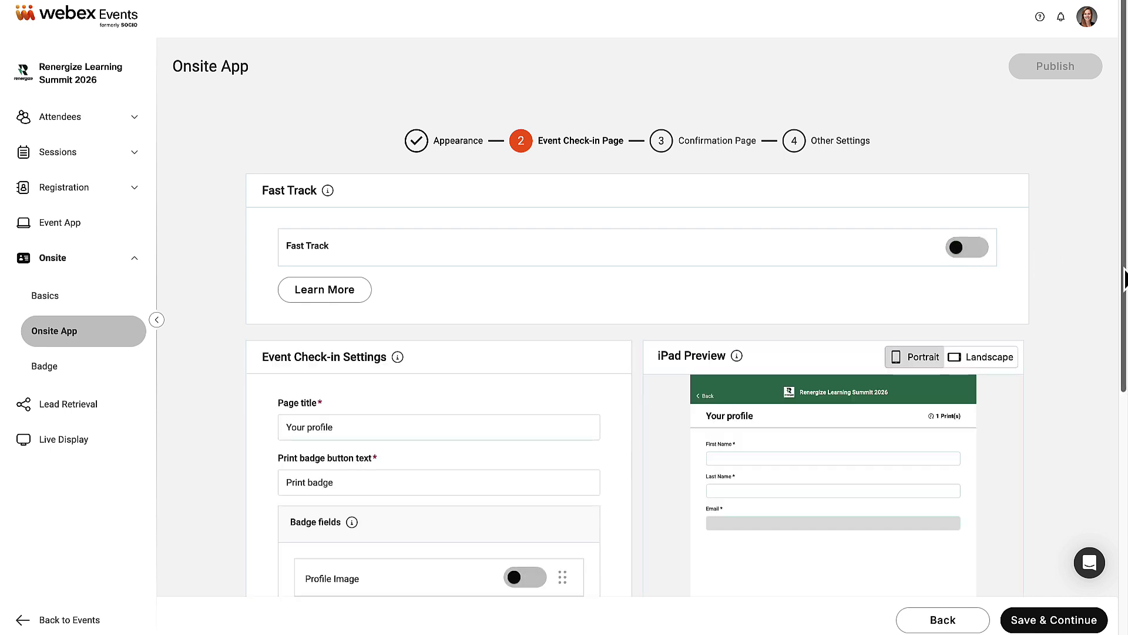
scroll(1124, 272, down, 5)
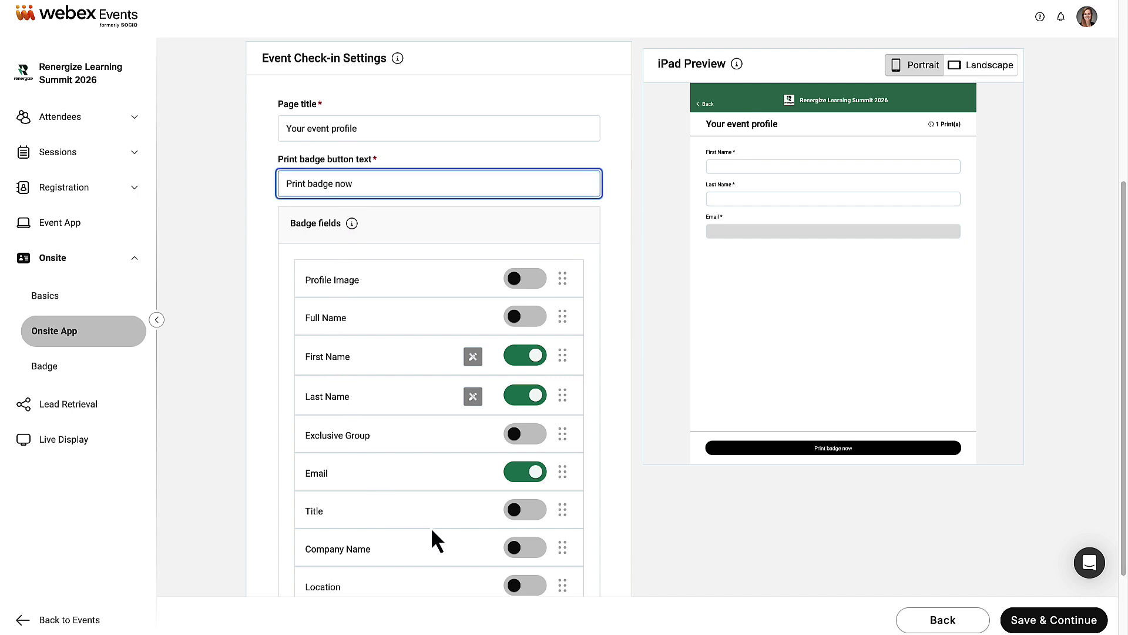
Collect Title and Company Name on the check-in page with Title editable, then save it
click(530, 510)
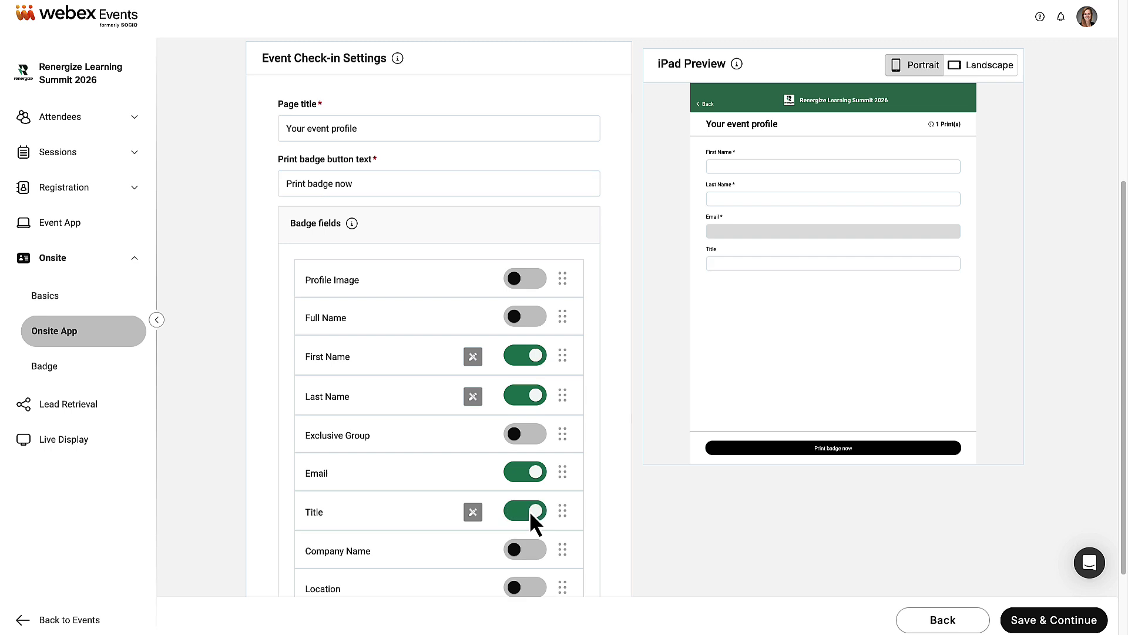
click(529, 548)
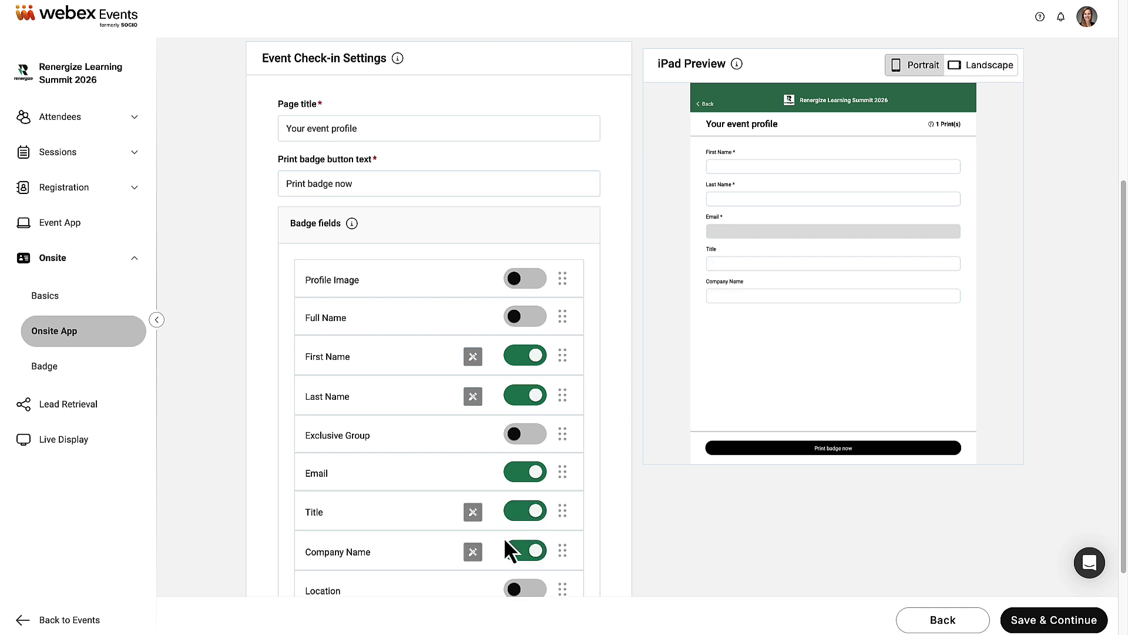
click(472, 512)
click(980, 70)
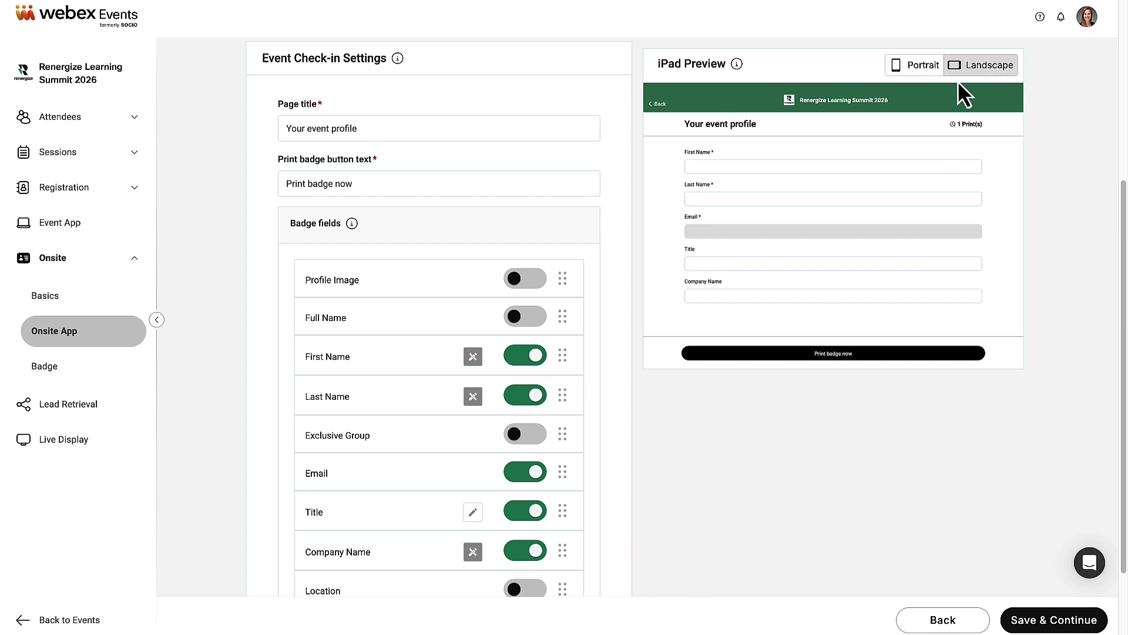
click(915, 68)
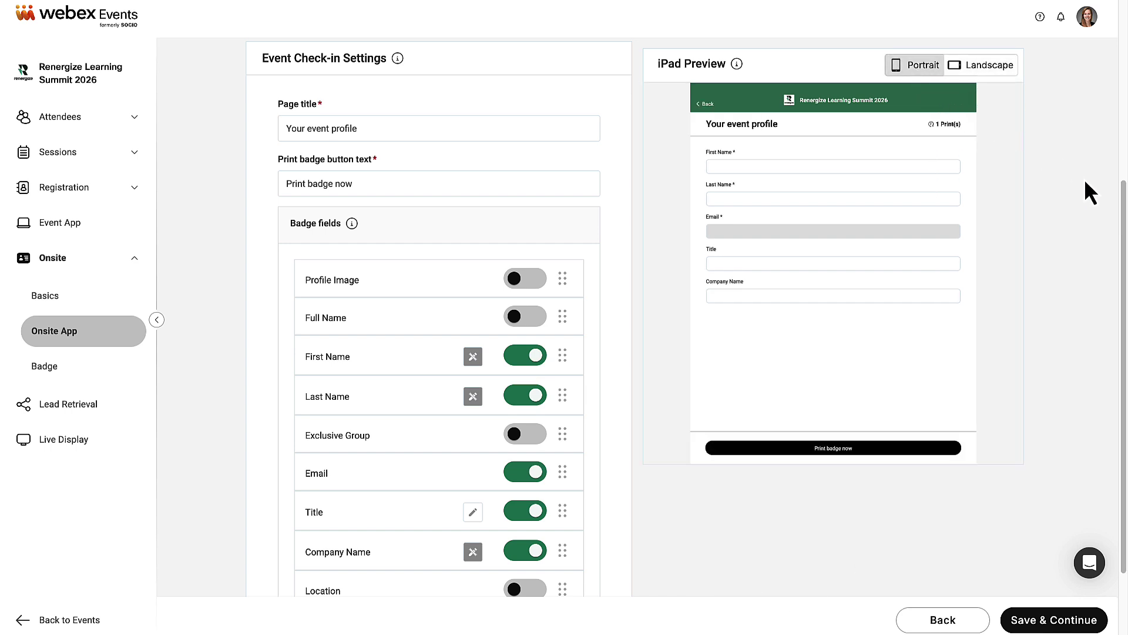
click(1058, 619)
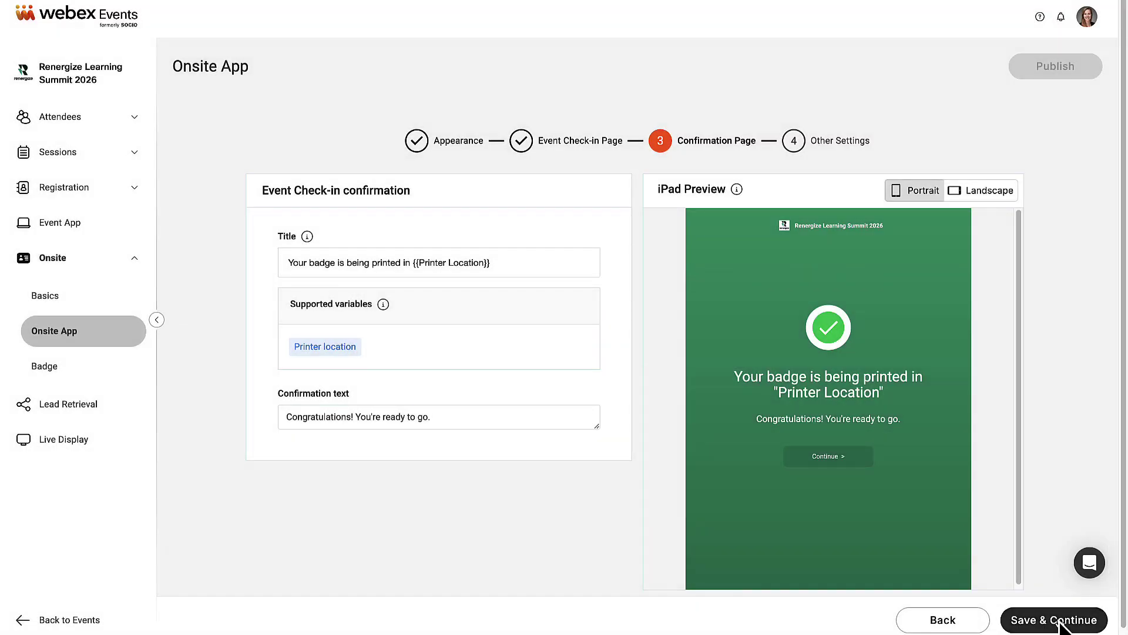
Insert 'event' after 'Your' in the confirmation title, then preview it in landscape and portrait
click(337, 264)
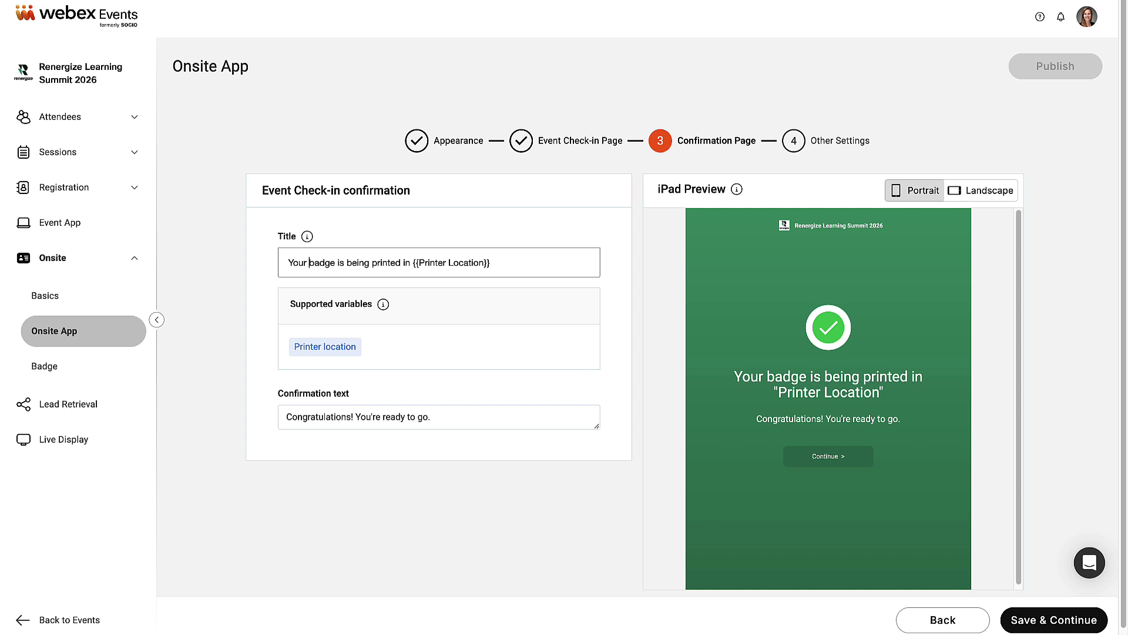
text(event)
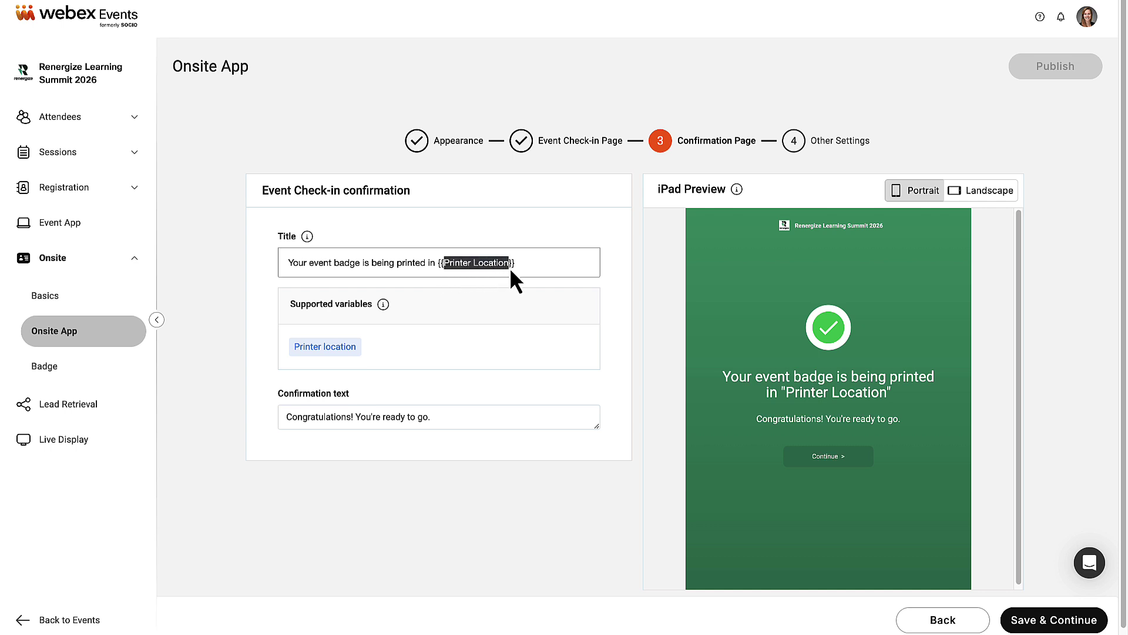
click(456, 316)
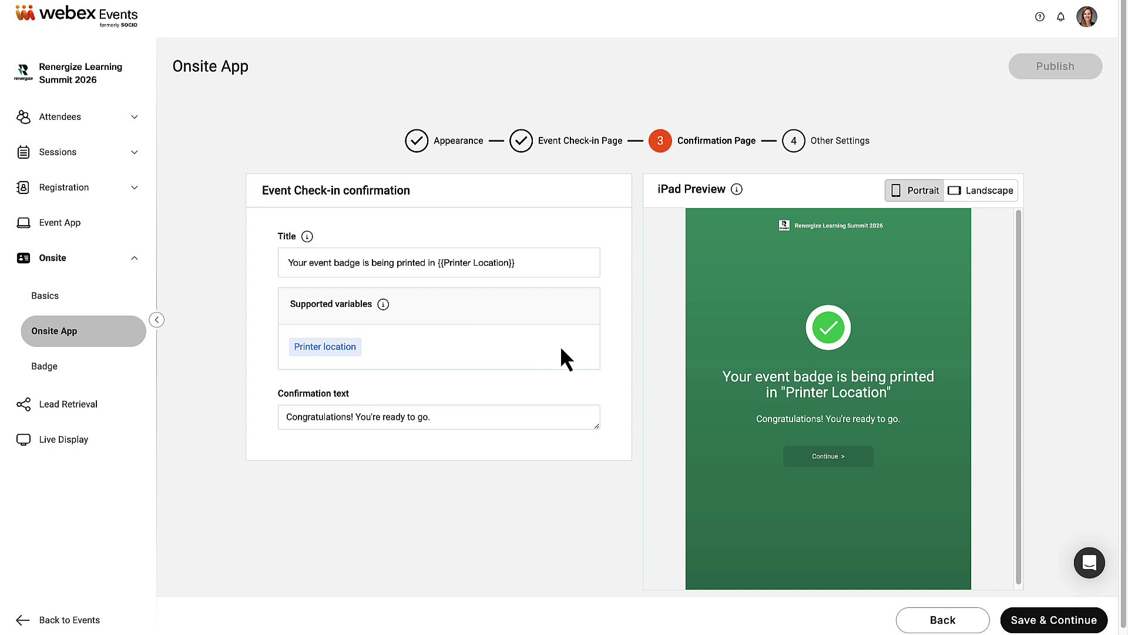
click(997, 193)
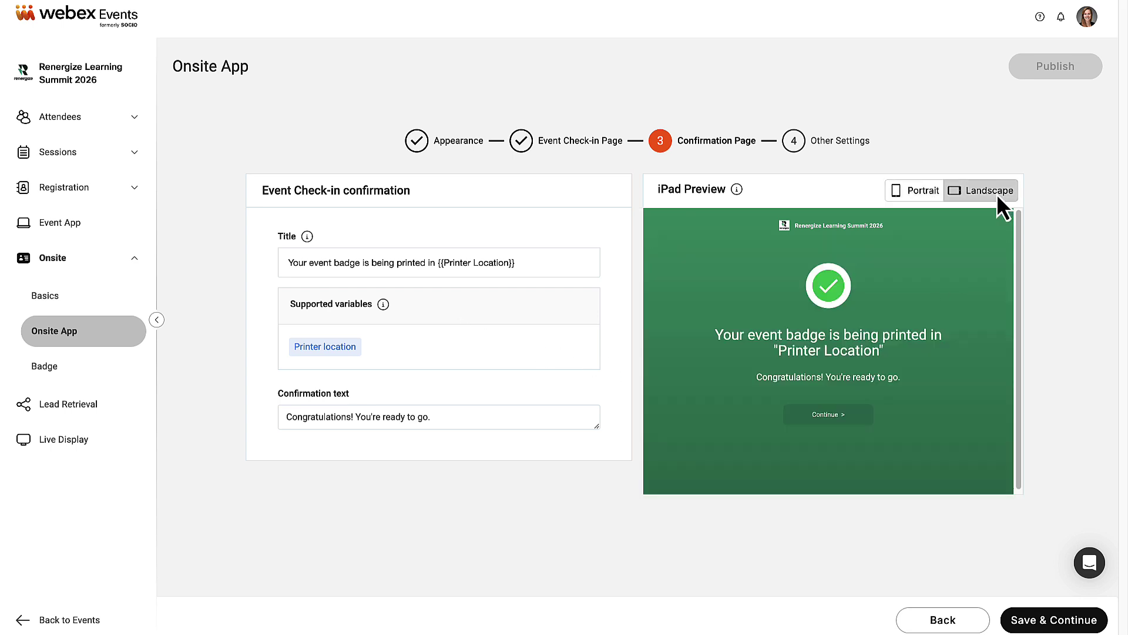
click(921, 204)
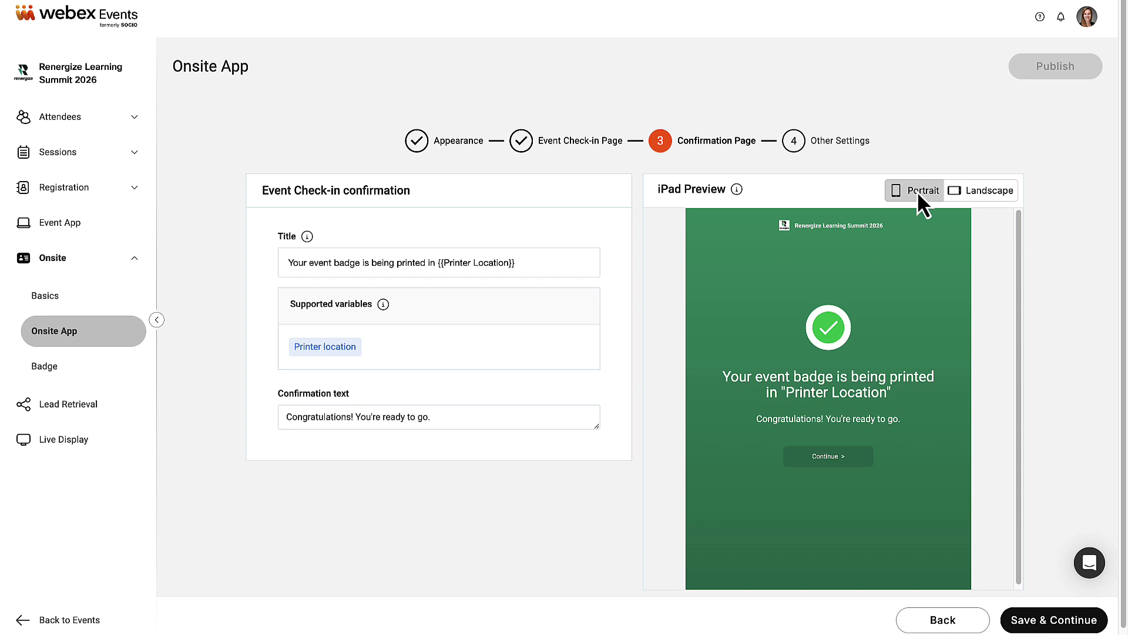
Save the confirmation page and enter a new unlock password
click(1051, 626)
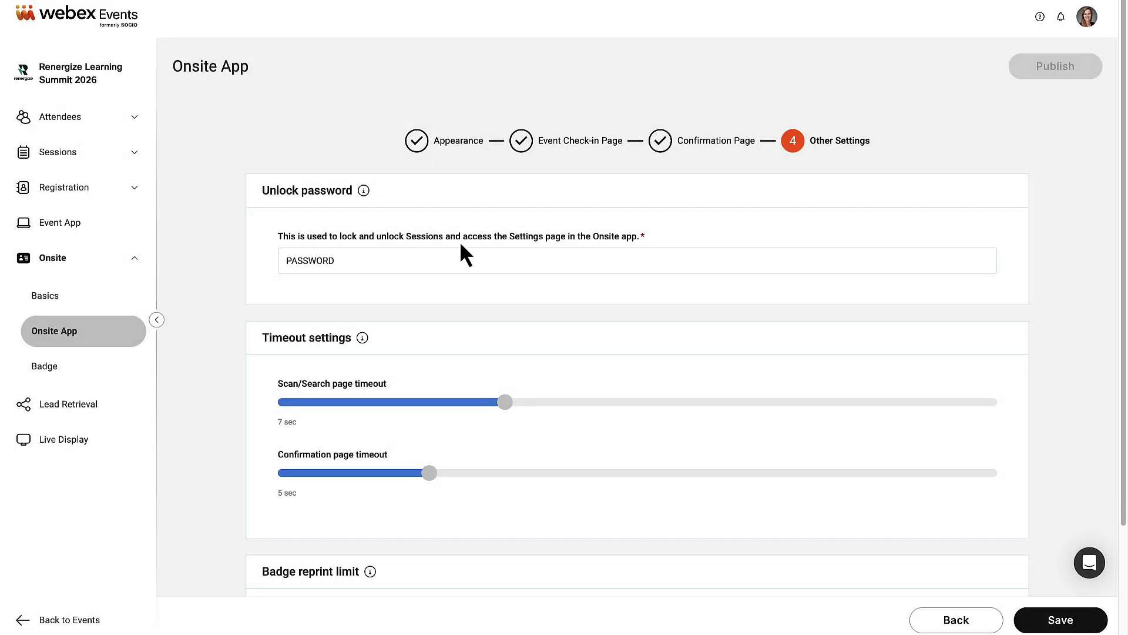
click(332, 260)
Set both page timeouts to 10 sec and the reprint limit to 2, then save the settings
drag(506, 404, 612, 406)
drag(436, 481, 622, 481)
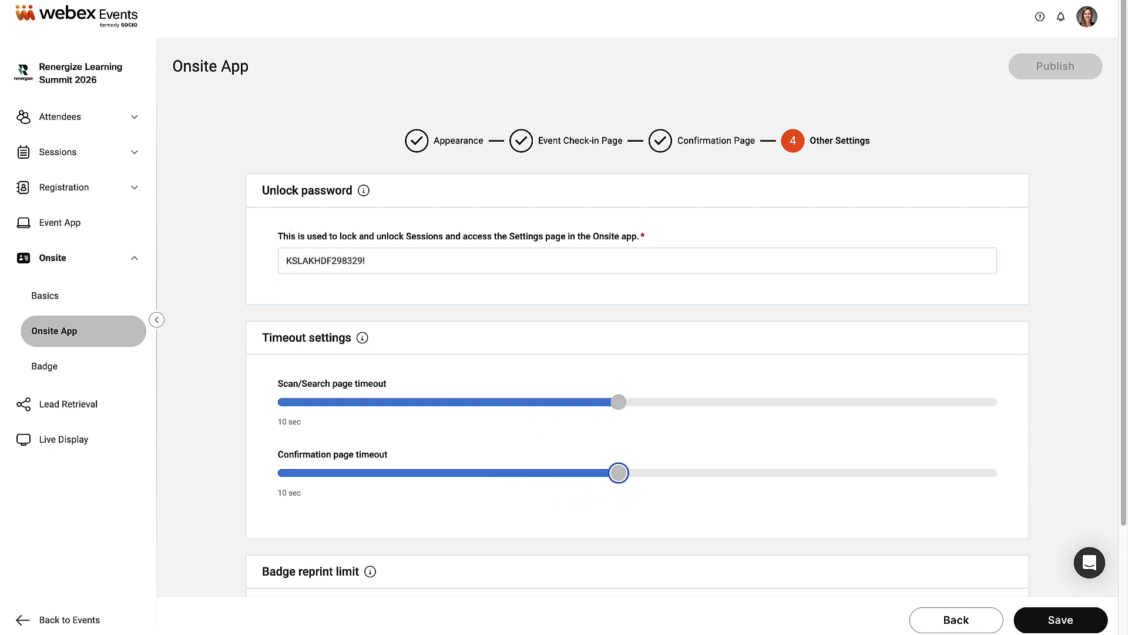
scroll(1000, 559, down, 3)
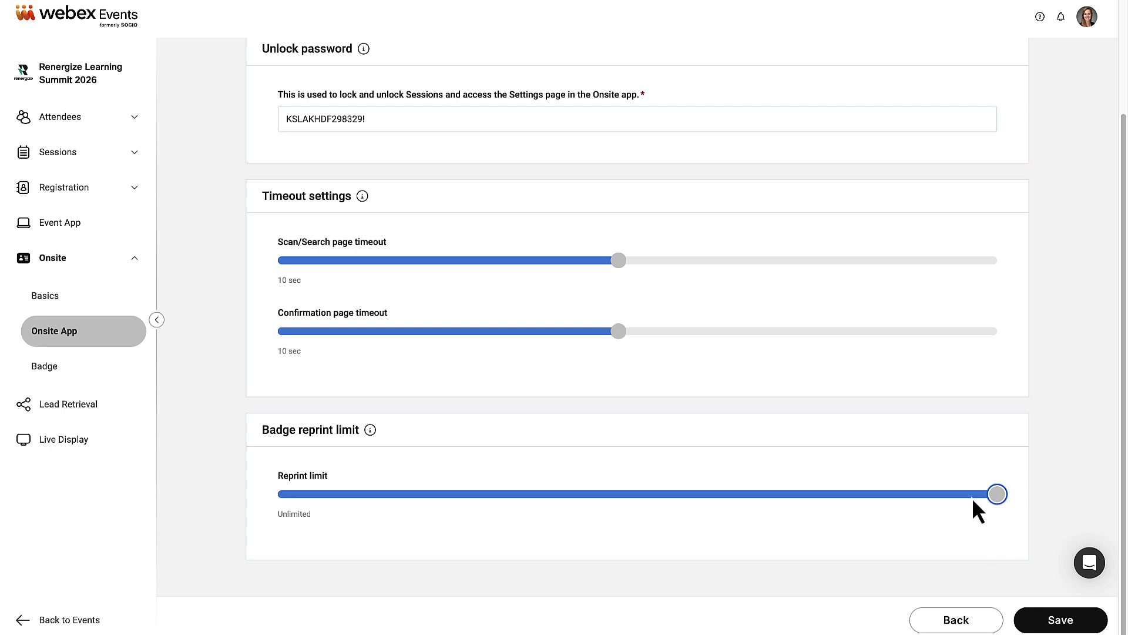
drag(975, 499, 488, 502)
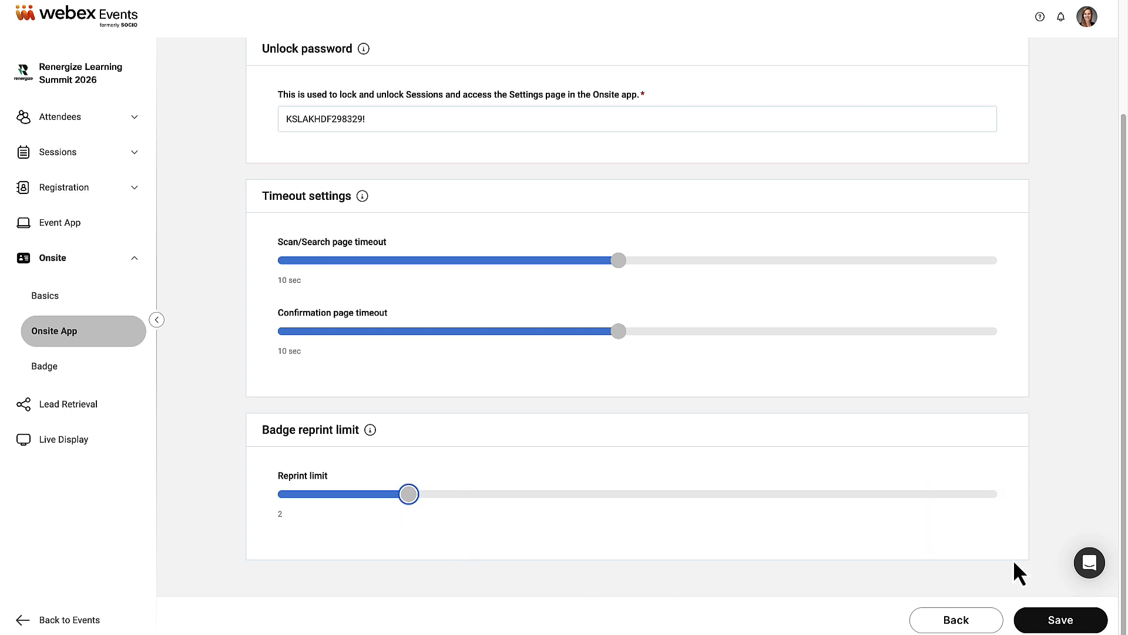
click(1052, 620)
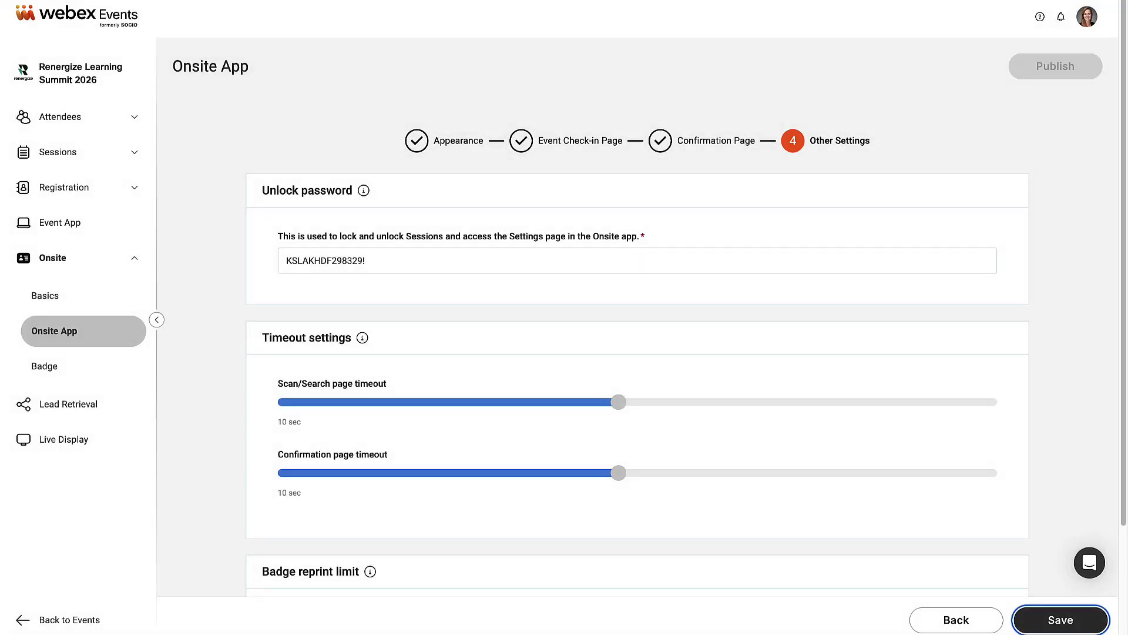
Open the Badge list, look over the Default Badge actions menu, and begin a new badge
click(68, 367)
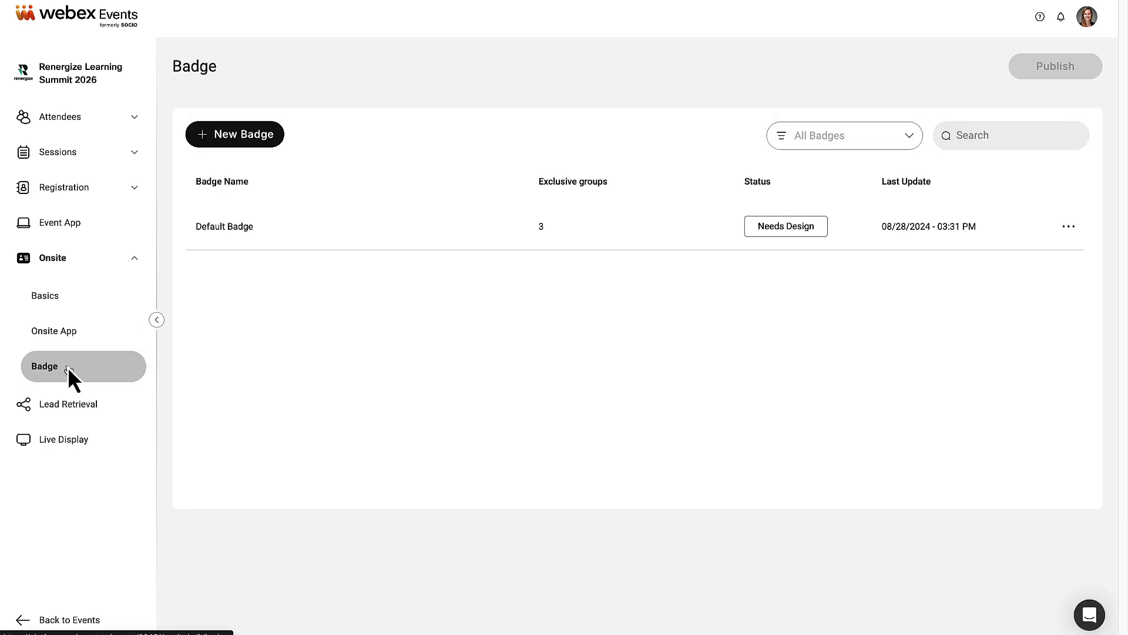
click(1068, 227)
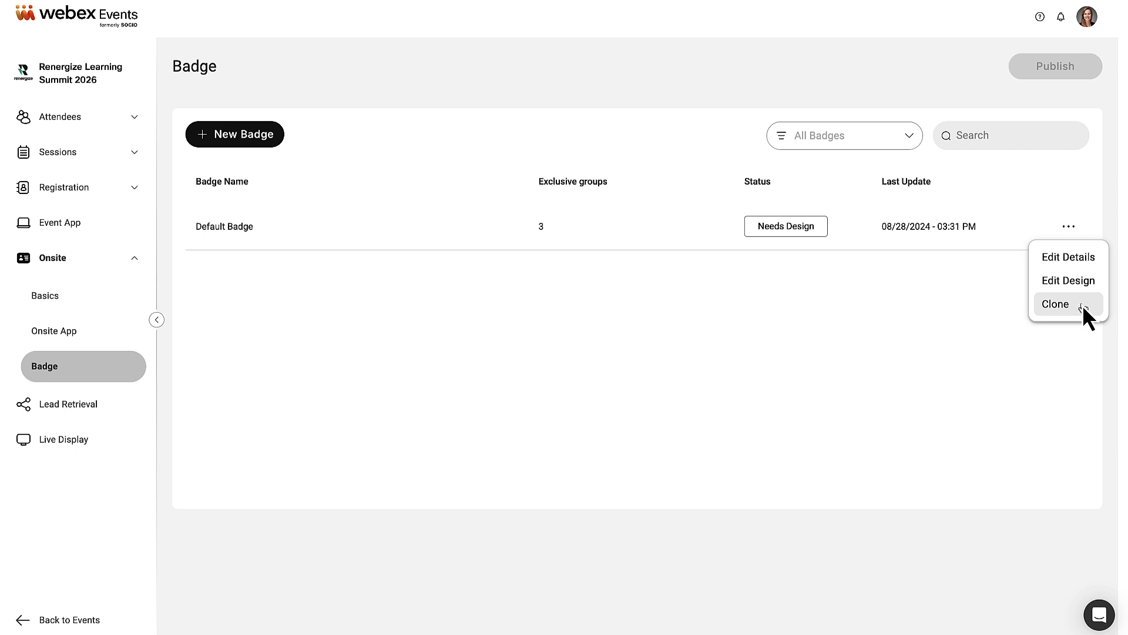
click(1082, 305)
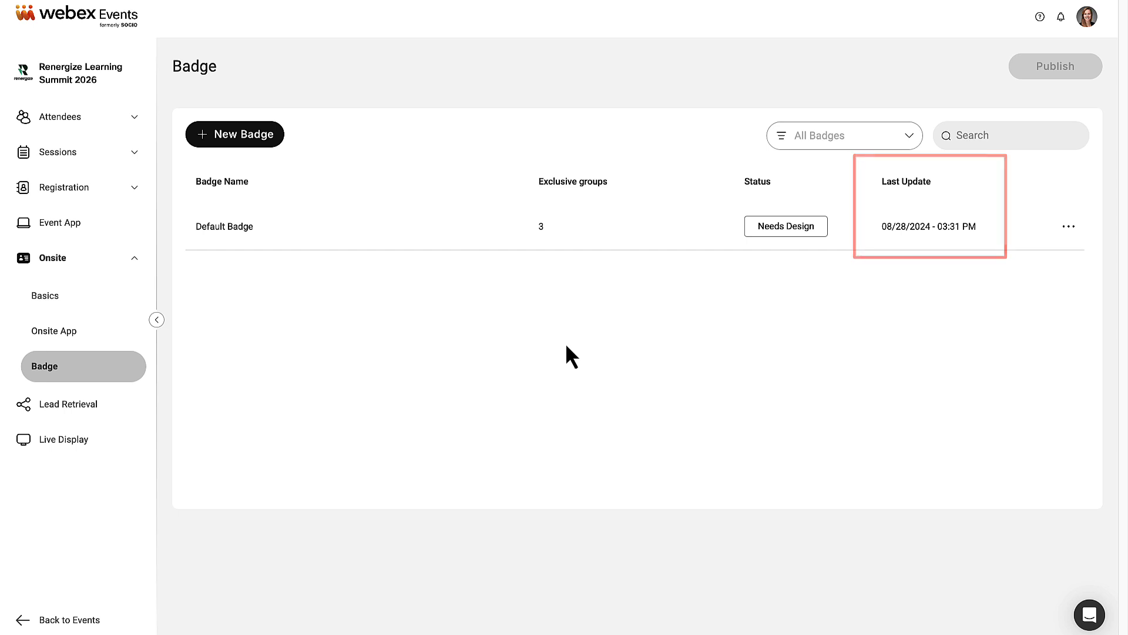
click(259, 136)
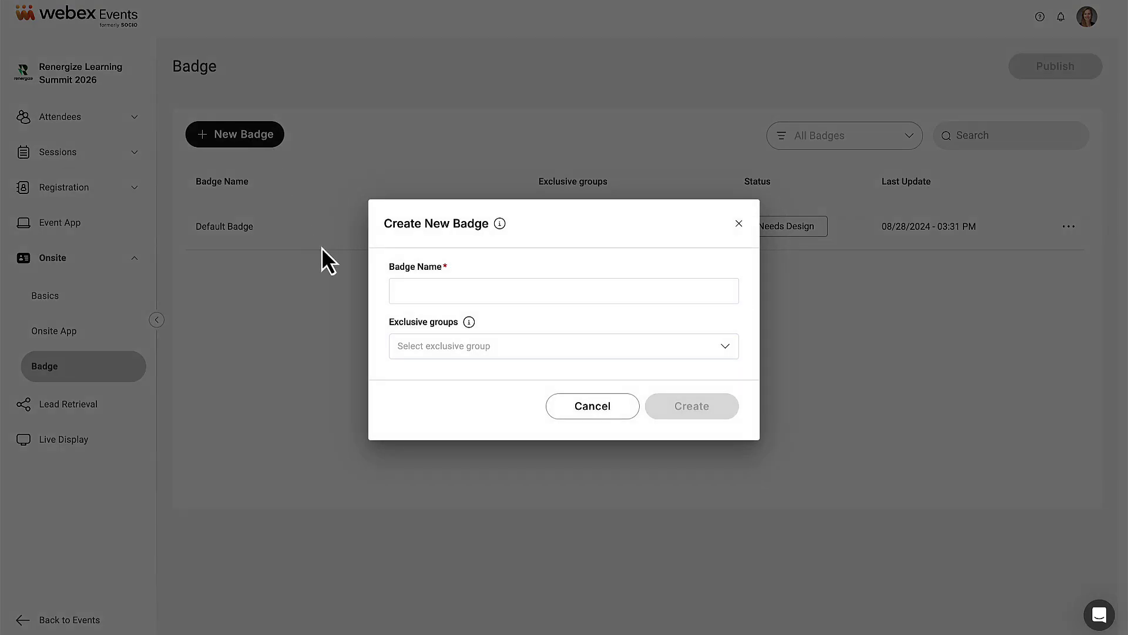
Create a badge named VIP restricted to the VIP exclusive group
click(434, 294)
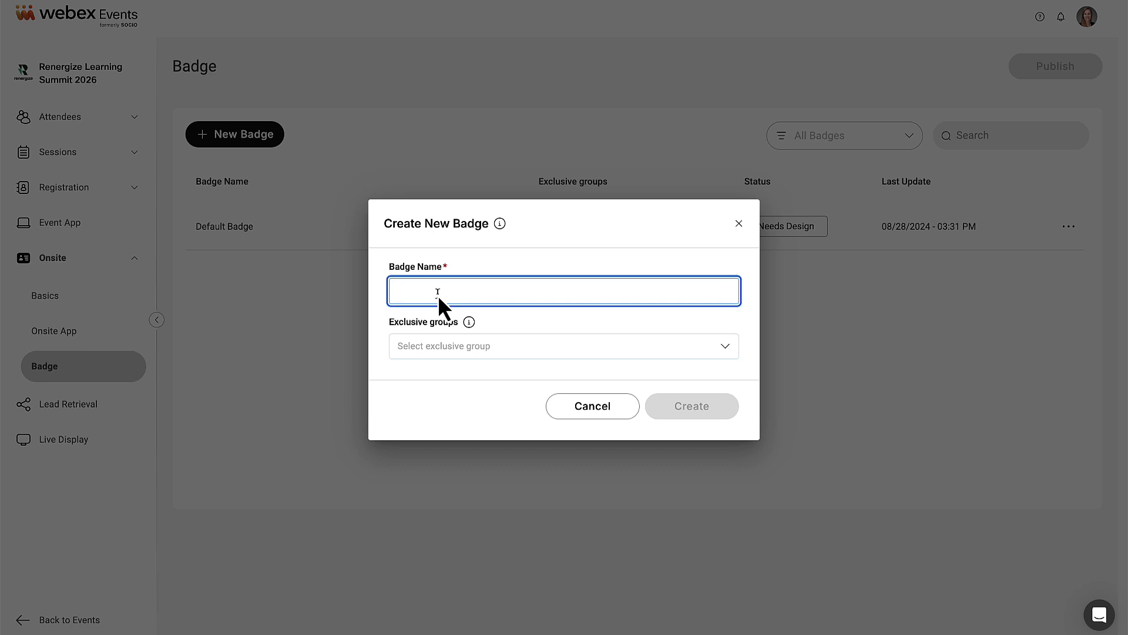
text(VIP)
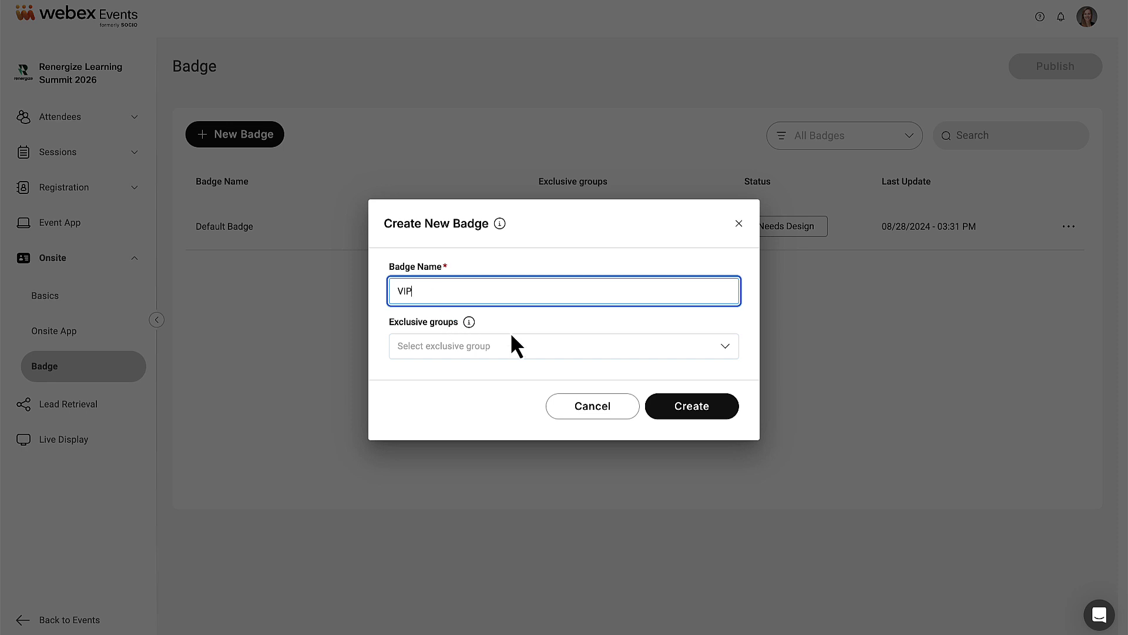
click(623, 350)
click(424, 456)
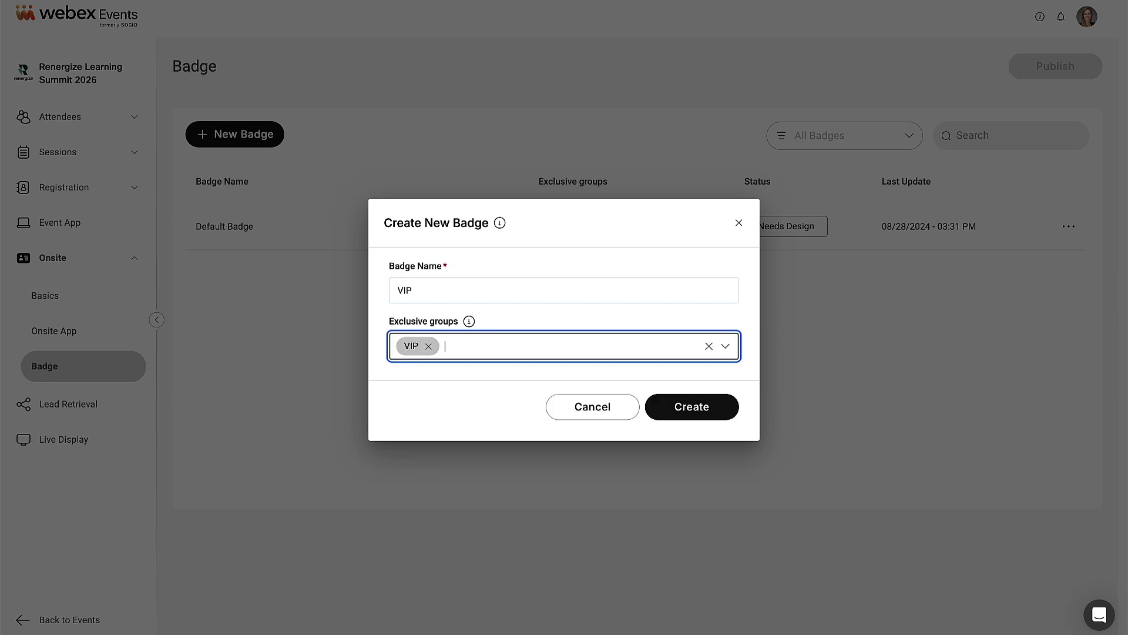
click(696, 410)
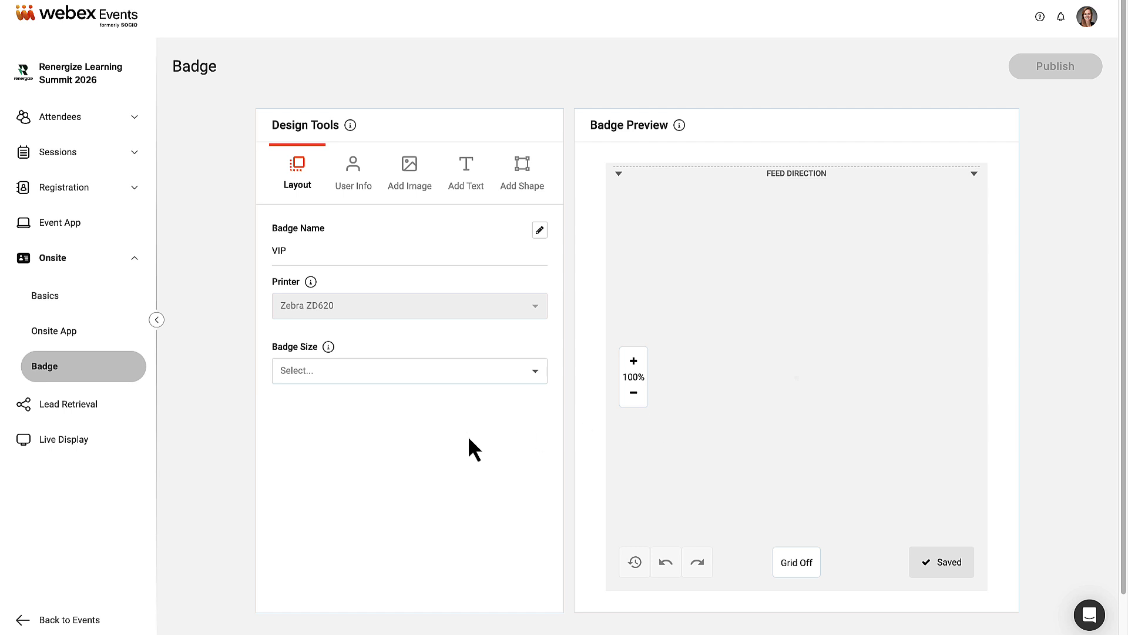
Make the VIP badge single-sided 4"x 6" and show the attendee's Full Name on it
click(535, 372)
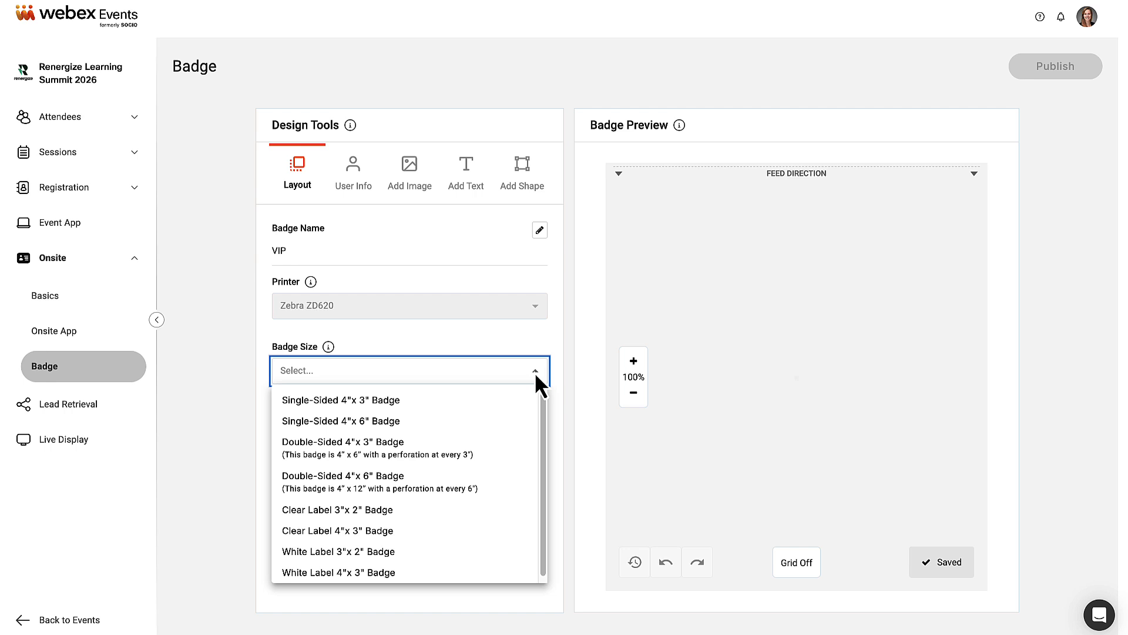
click(447, 428)
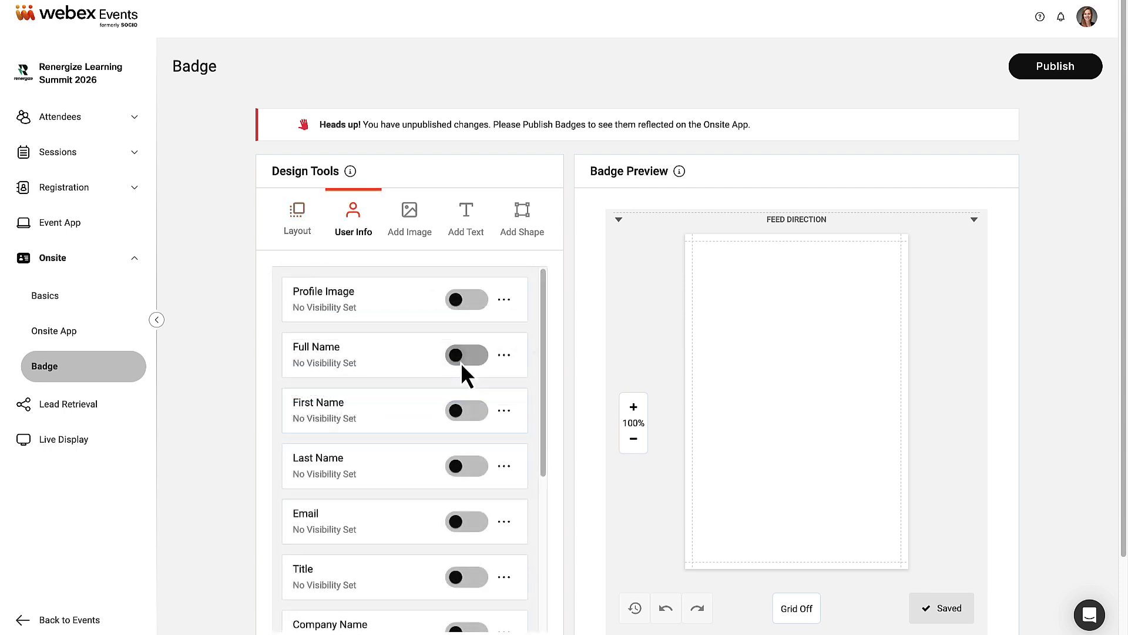
click(467, 355)
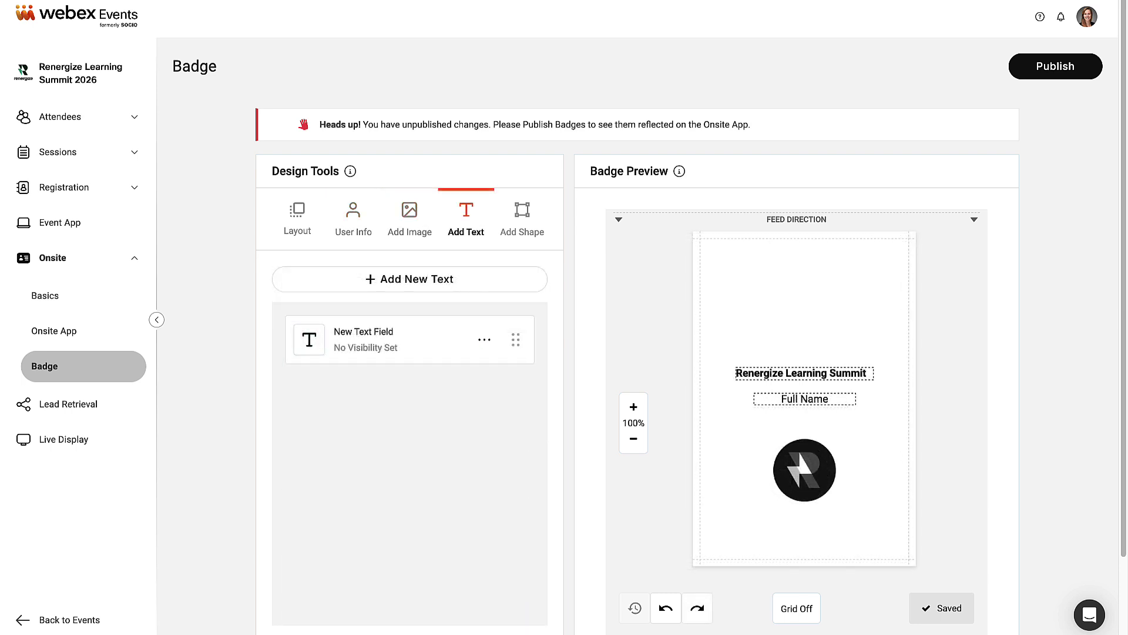
Move the Renergize Learning Summit title higher on the badge, then open the New Diamond's menu
click(787, 376)
drag(786, 373, 785, 331)
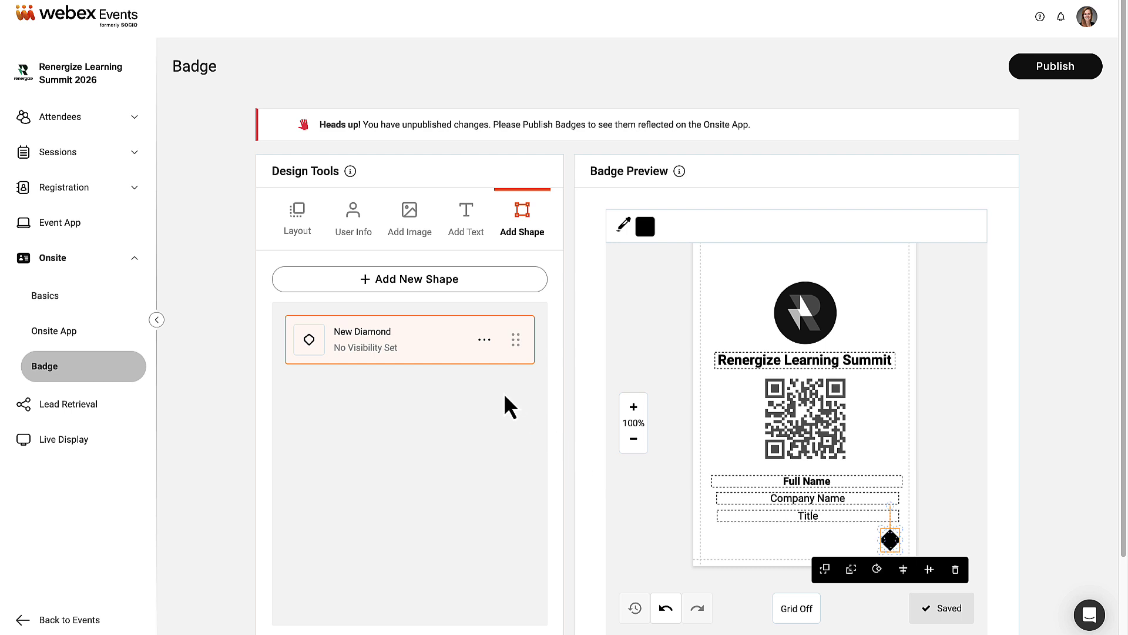
click(485, 339)
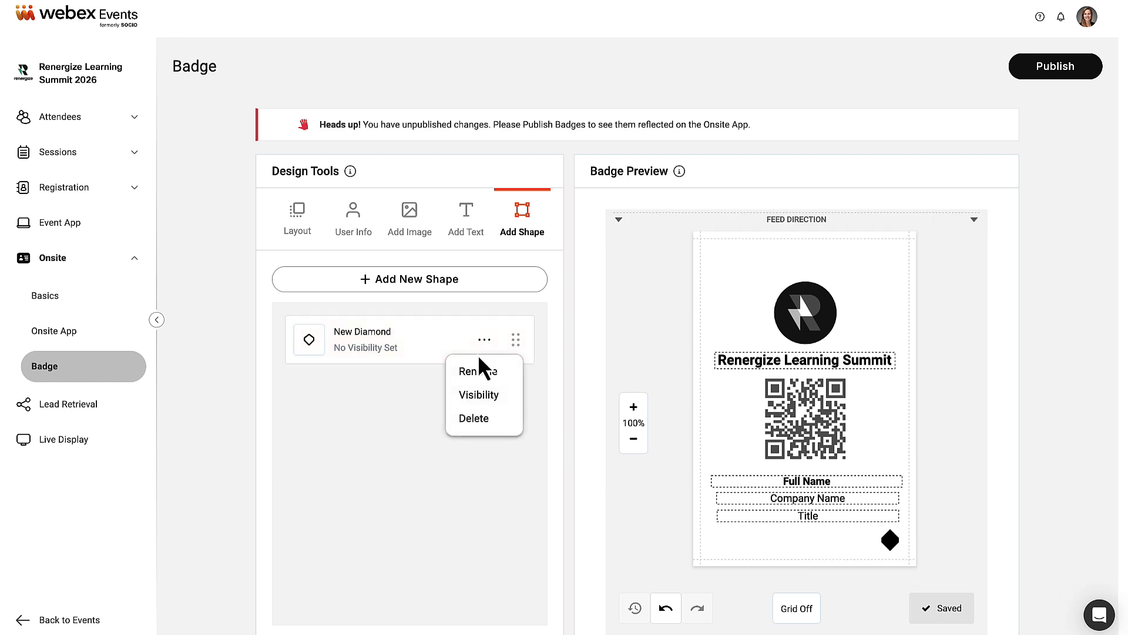
Show the diamond only to the VIP group with Company containing 'Slido', and save the visibility rules
click(478, 396)
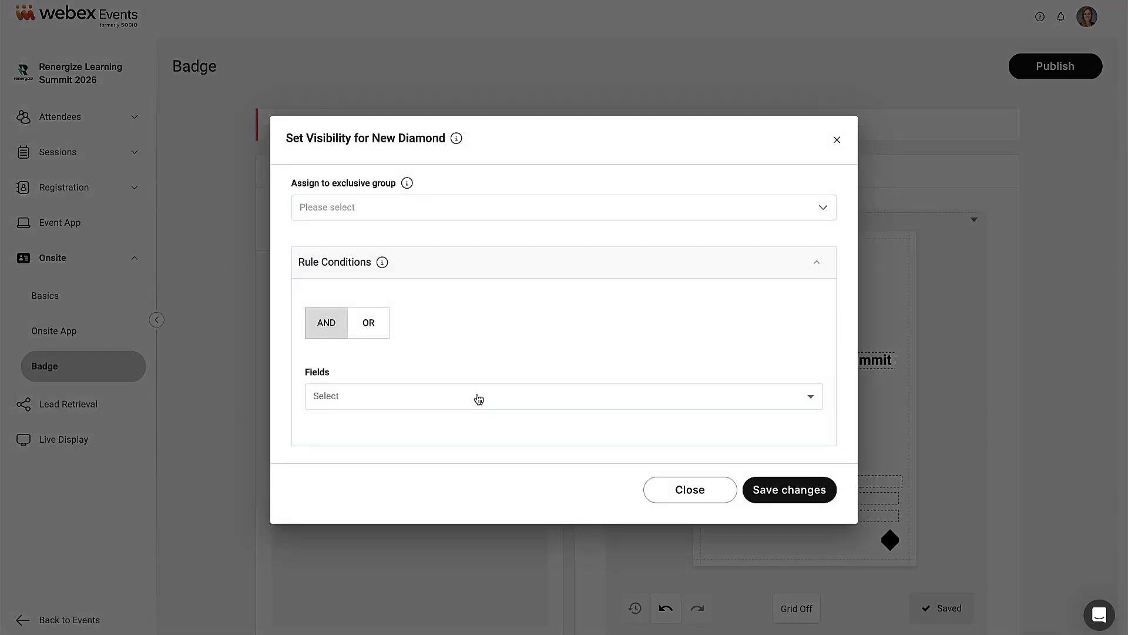
click(436, 210)
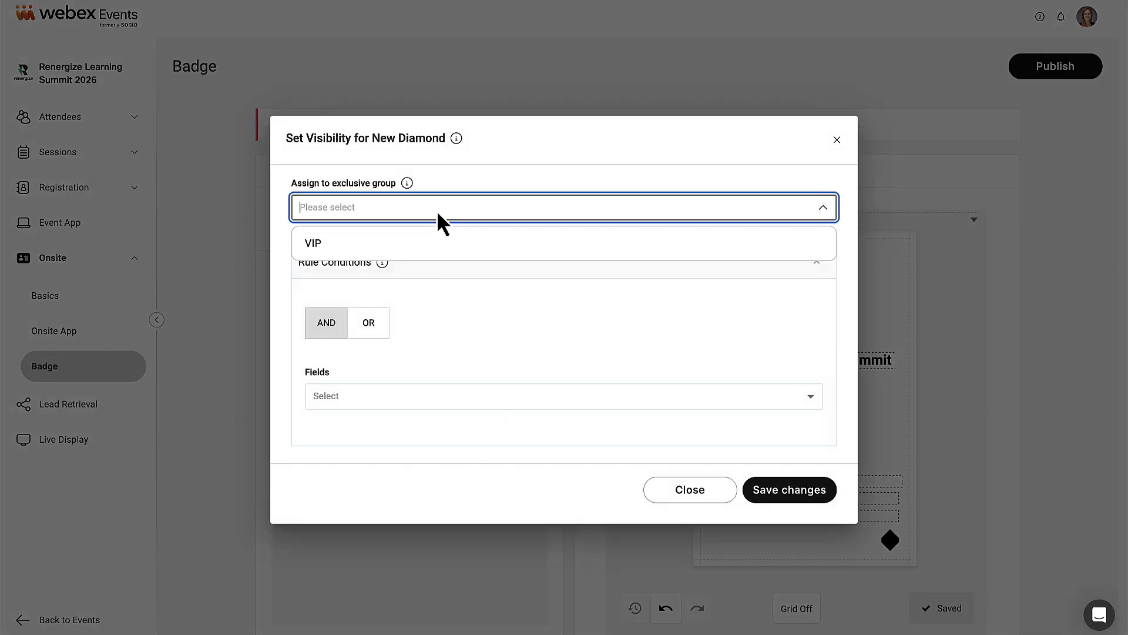
click(319, 245)
click(424, 396)
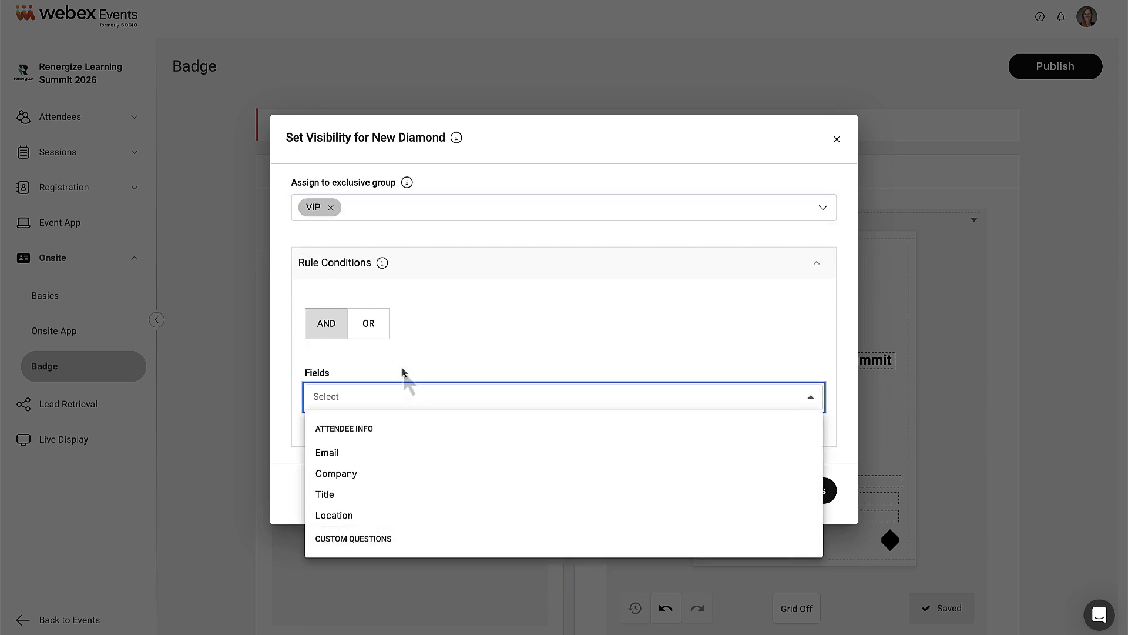
click(346, 474)
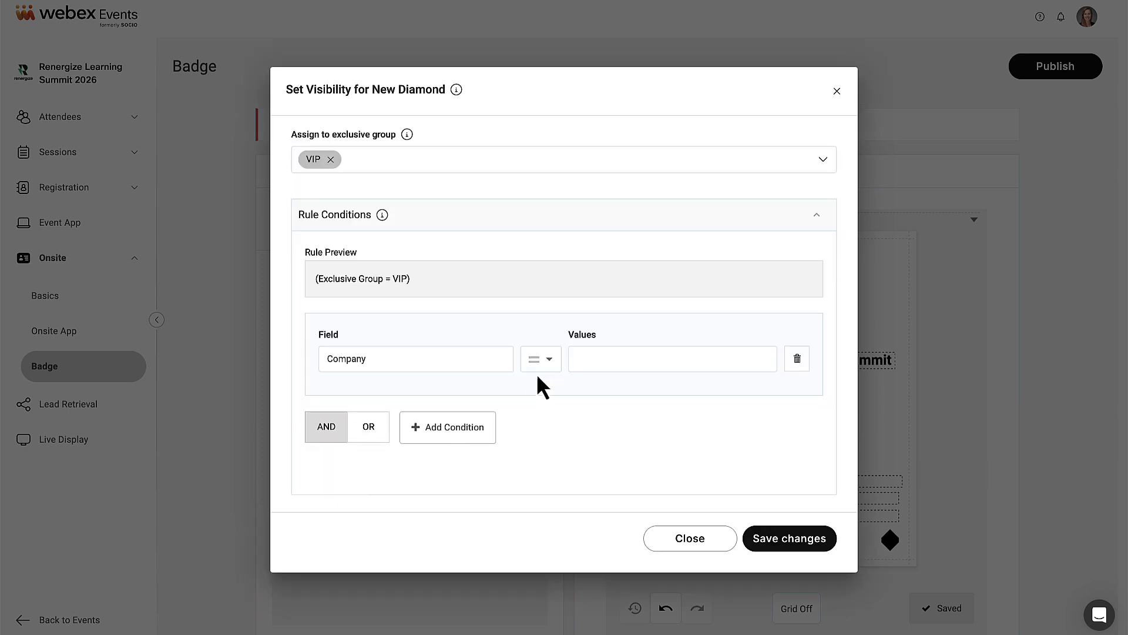
click(548, 360)
click(544, 408)
text(Slido)
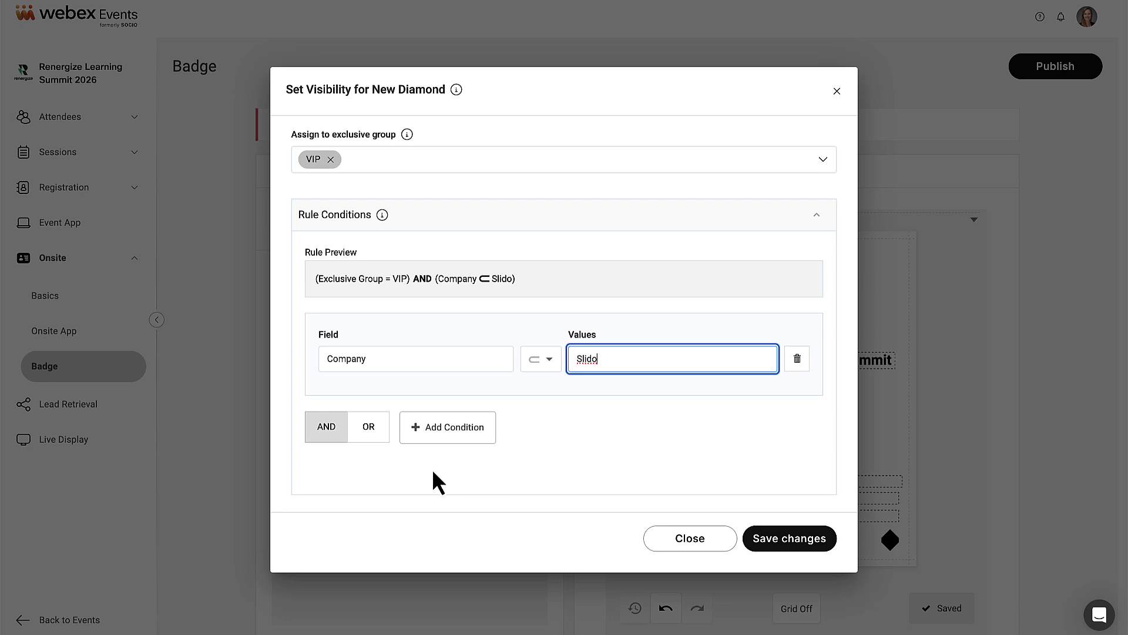
click(369, 432)
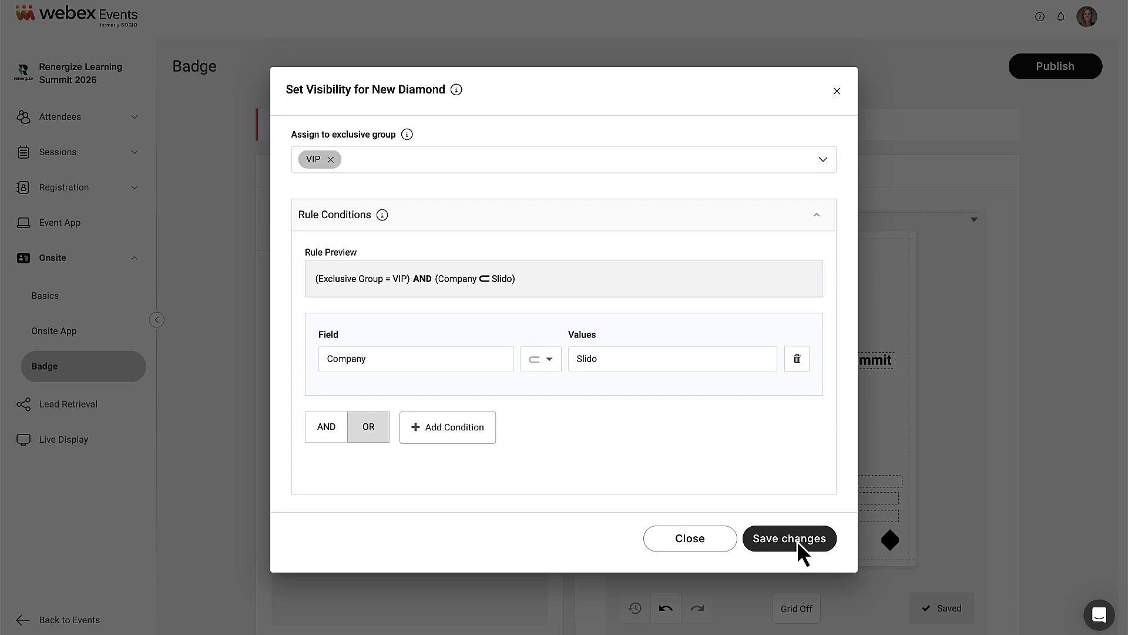
click(797, 540)
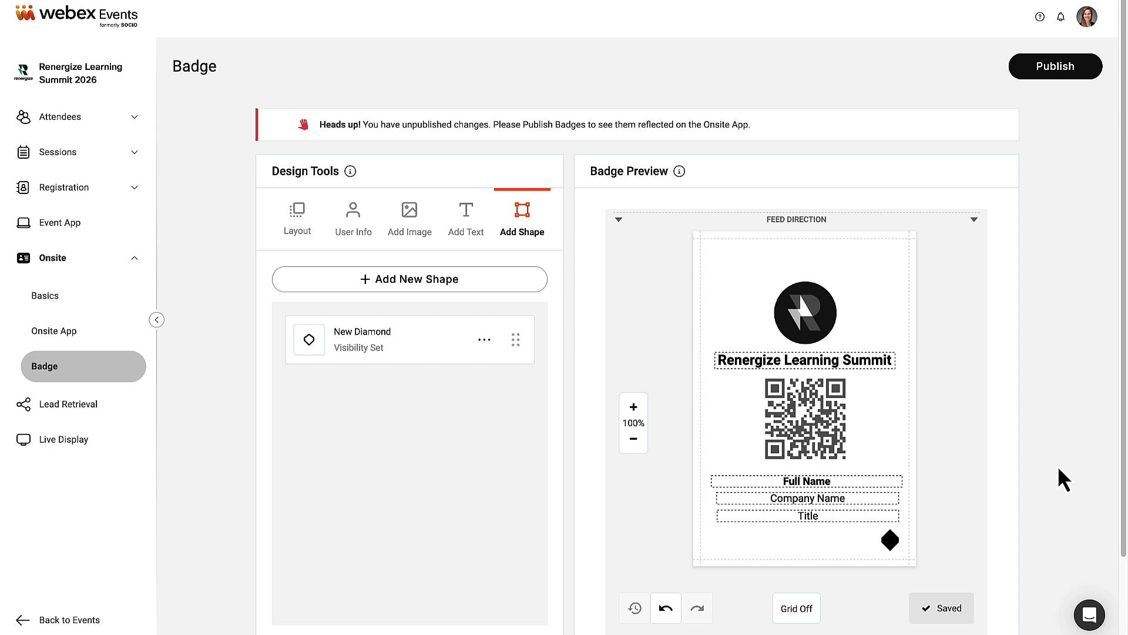
Start publishing Renergize Learning Summit 2026 to the Onsite App from the Badge page
click(1056, 67)
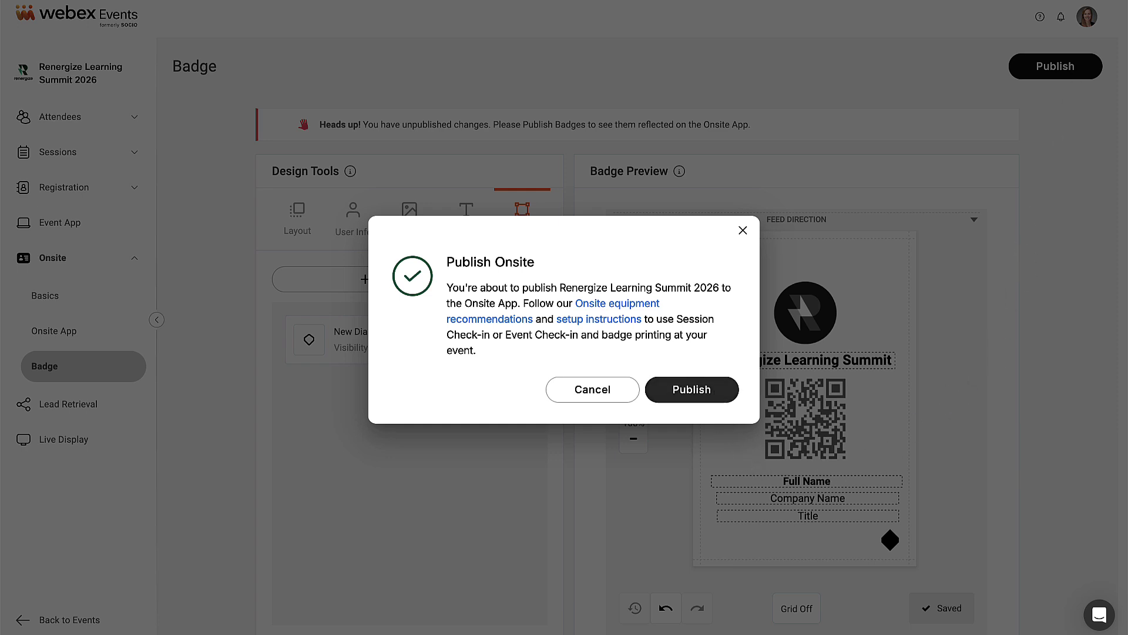
Confirm publishing to the Onsite App and continue to the Onsite Metrics page
click(716, 392)
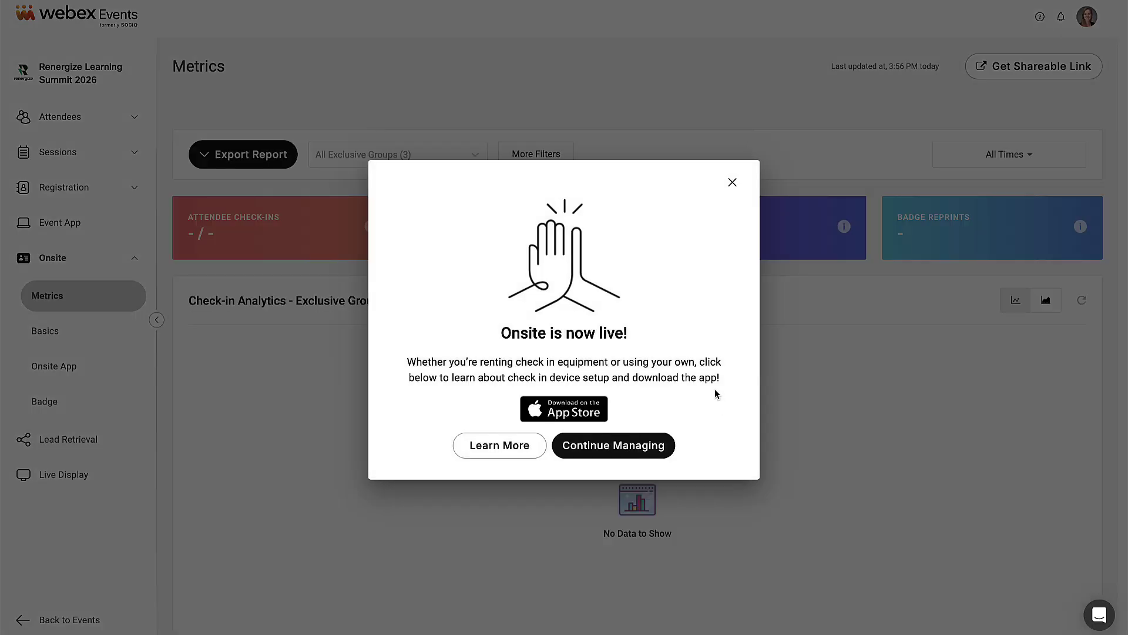
click(657, 446)
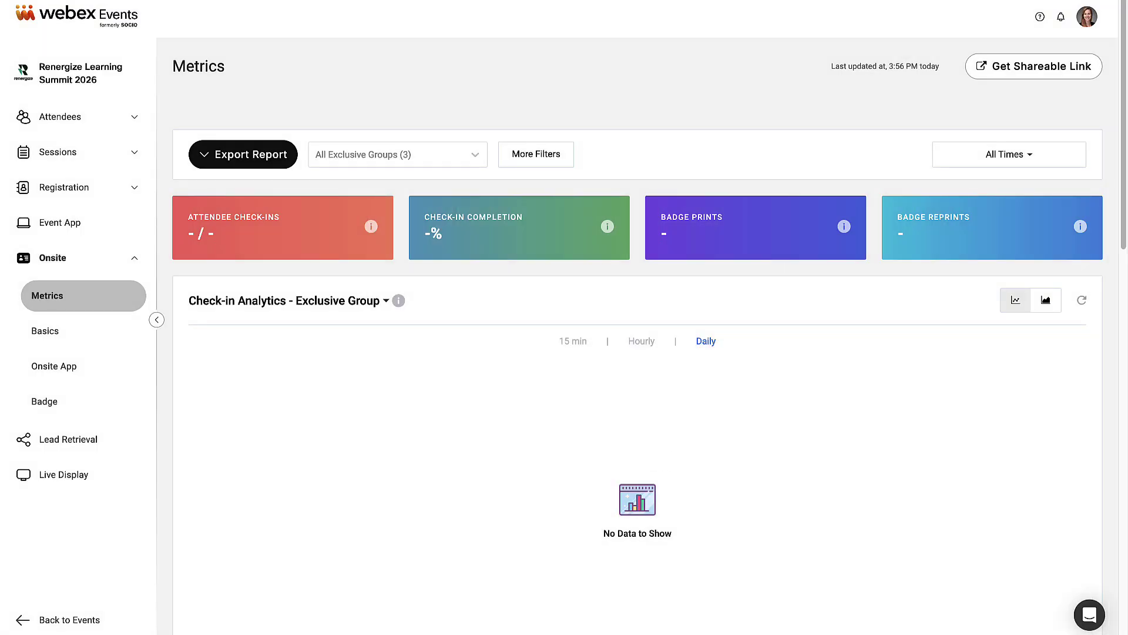